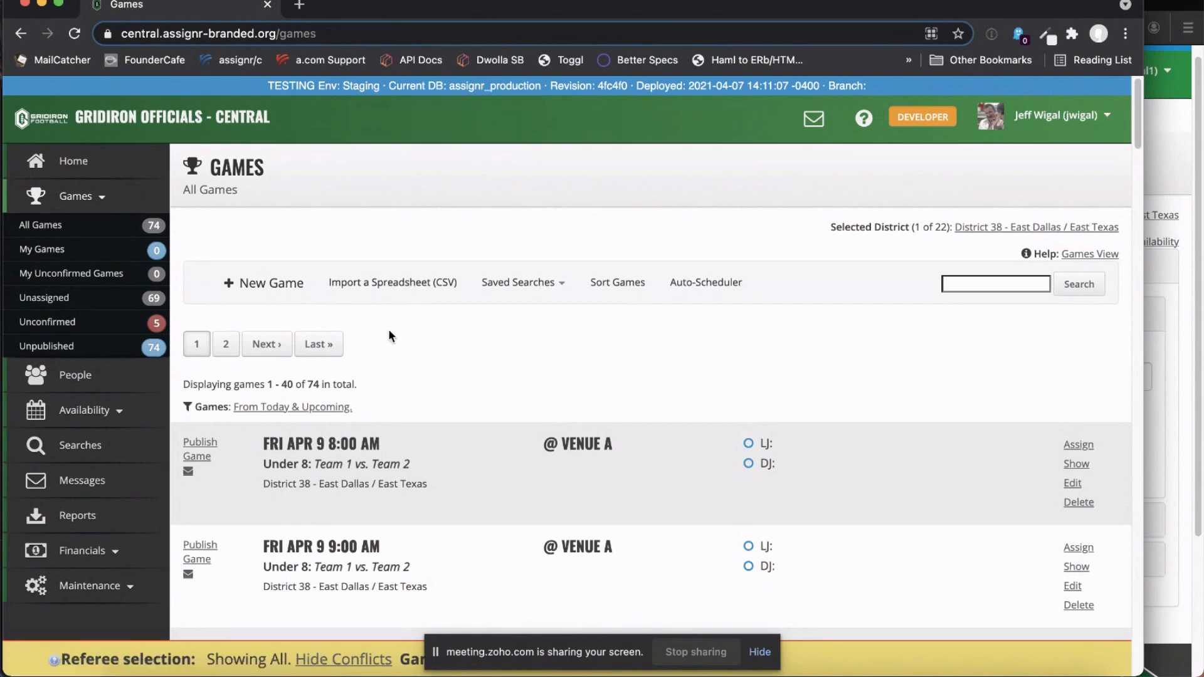
Open the CSV spreadsheet import for games and download the sample games file.
mouse_move(901, 675)
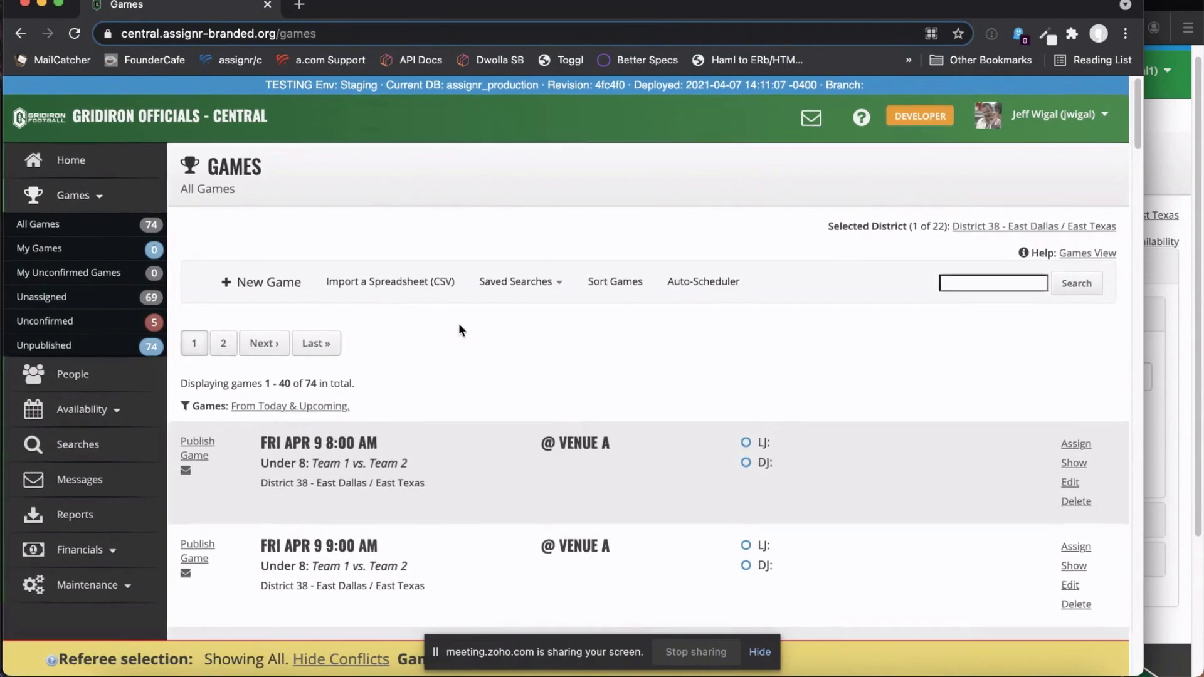
click(411, 289)
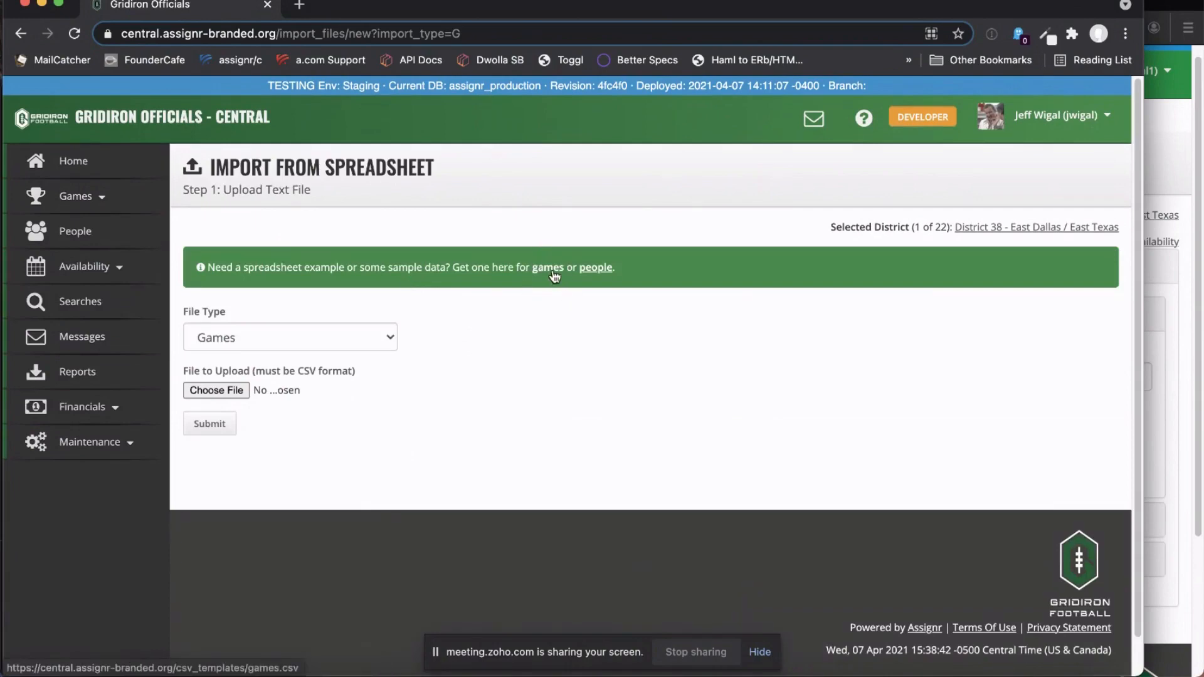
scroll(555, 276, down, 1)
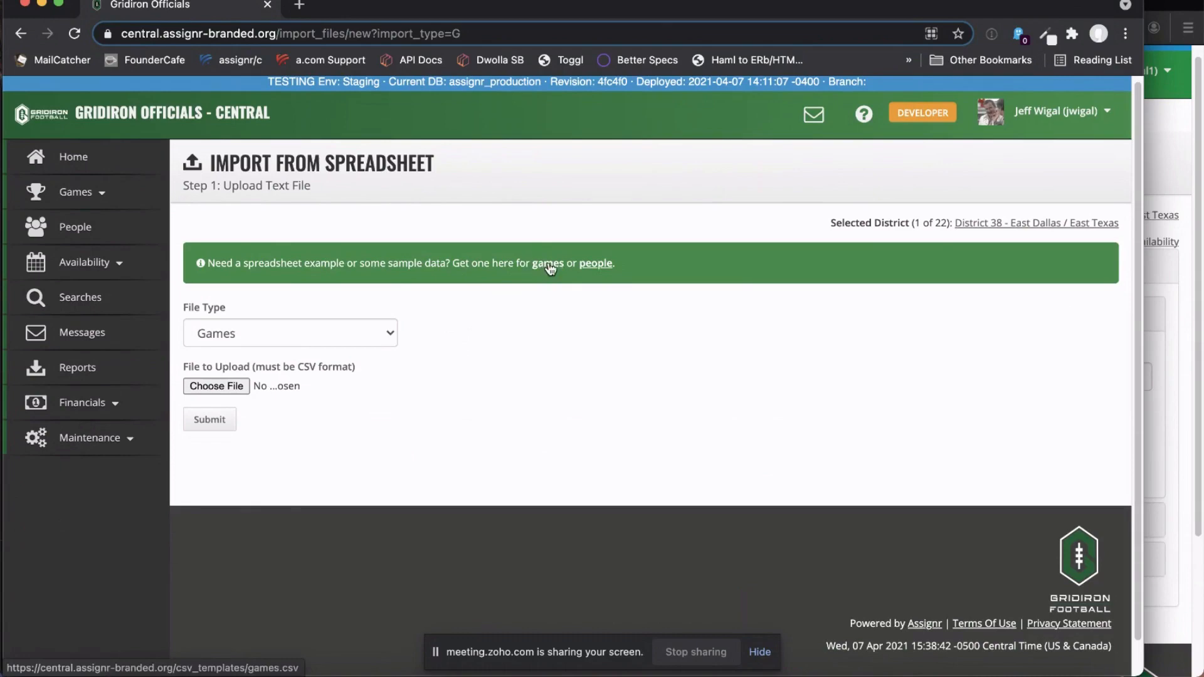
click(549, 269)
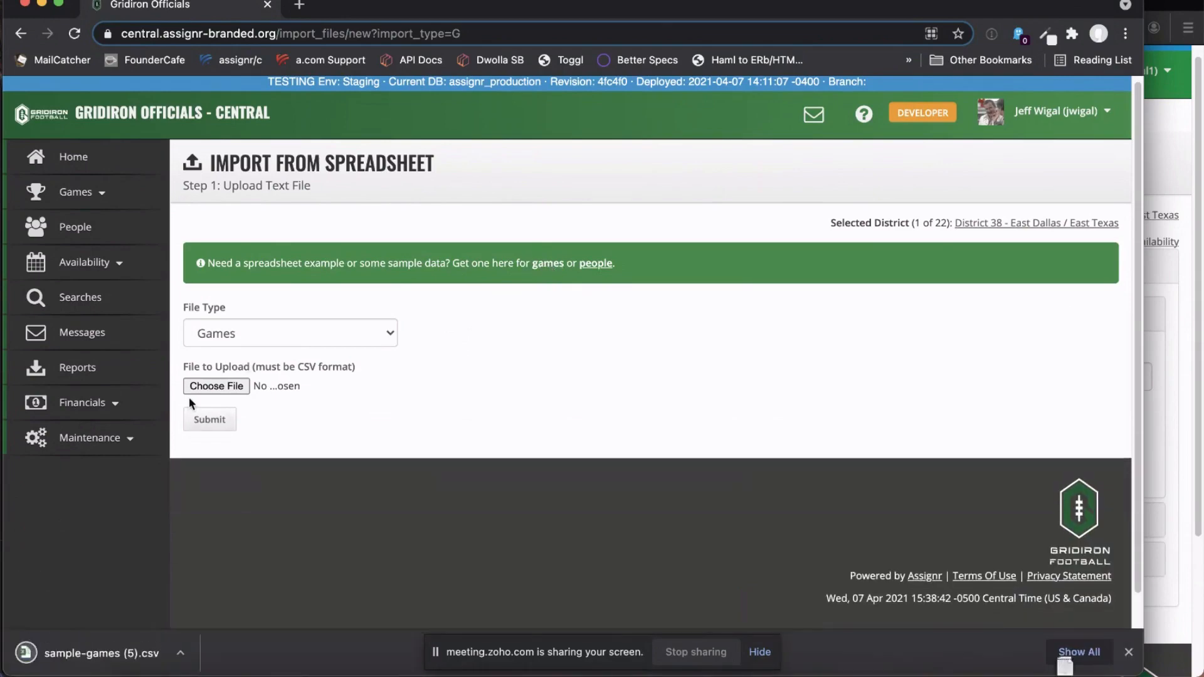
Switch to Excel and enlarge the sample-games (4) worksheet to 140% zoom.
click(903, 672)
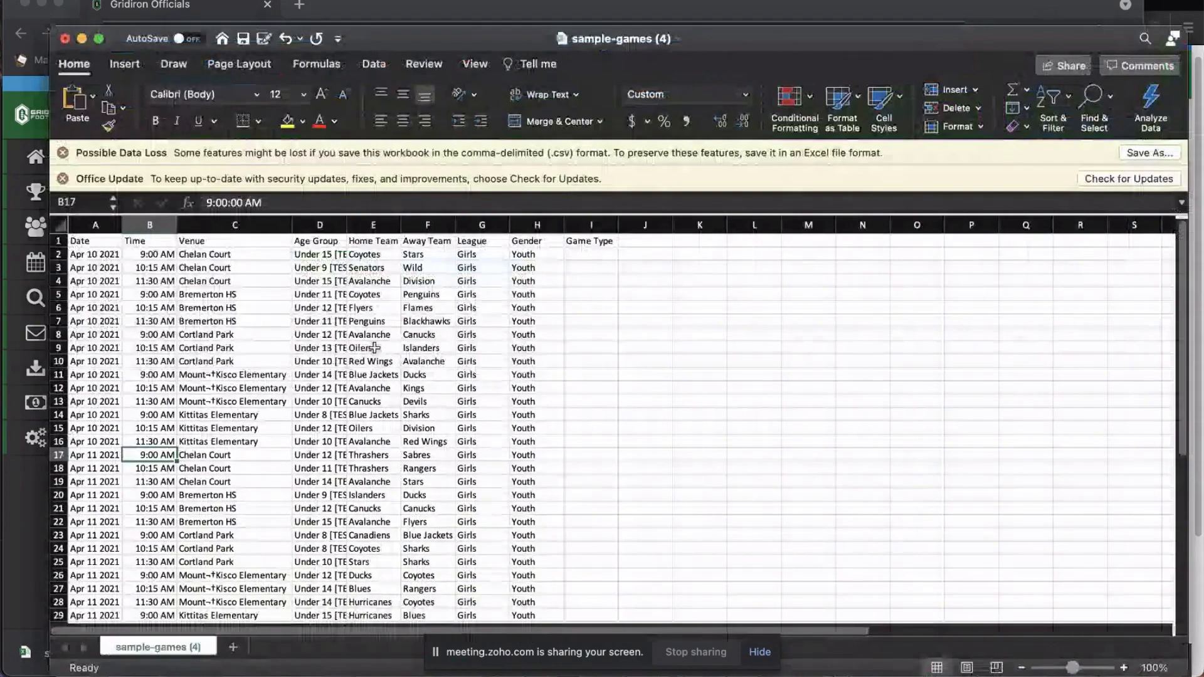
click(207, 320)
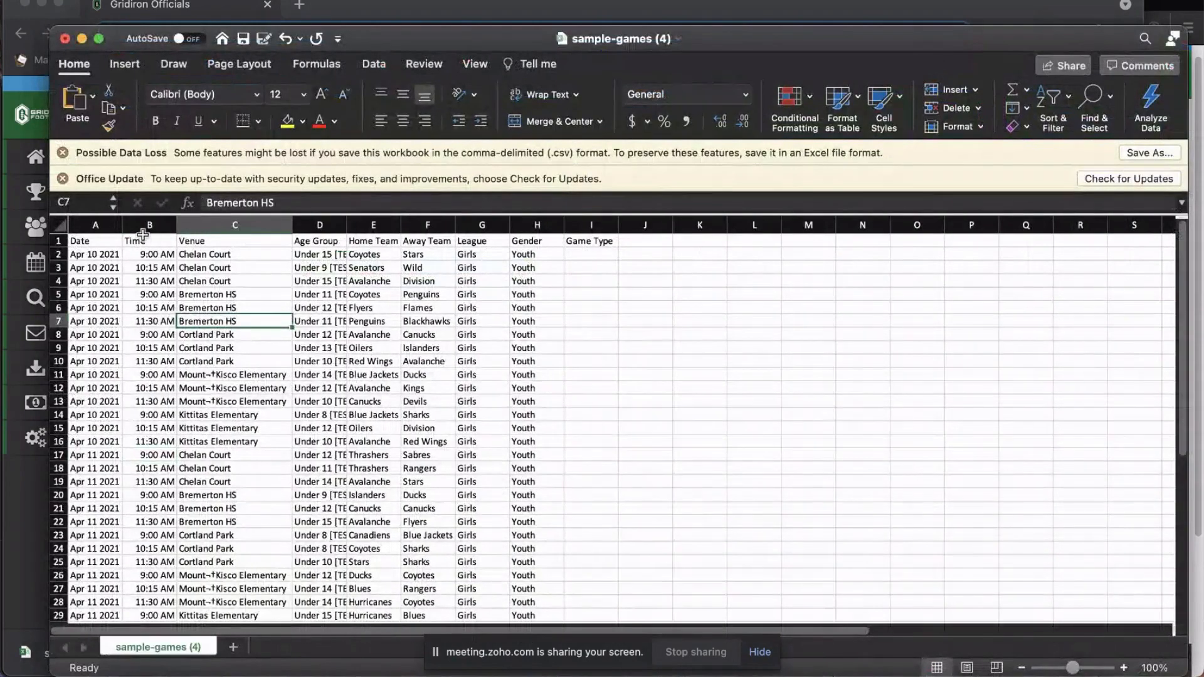
click(1124, 668)
click(1125, 668)
click(1124, 667)
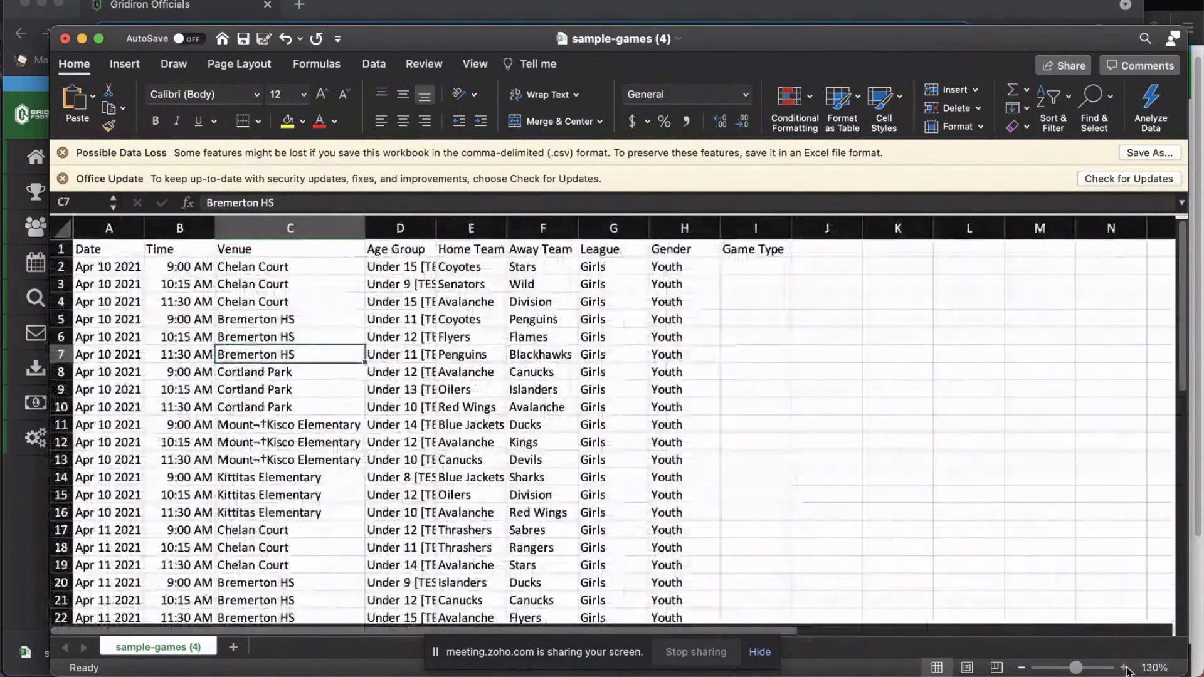
click(1124, 668)
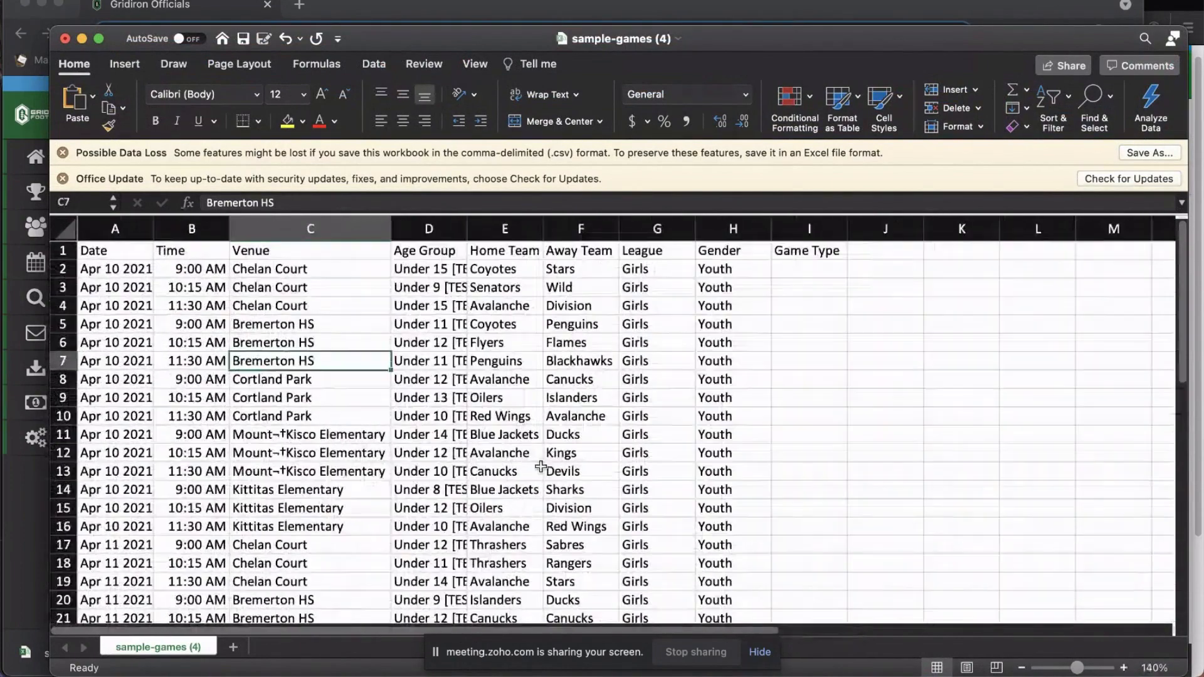
Examine the sample games sheet's rows and its header row, from Date and Time through Age Group to Game Type.
drag(61, 269, 62, 398)
click(123, 270)
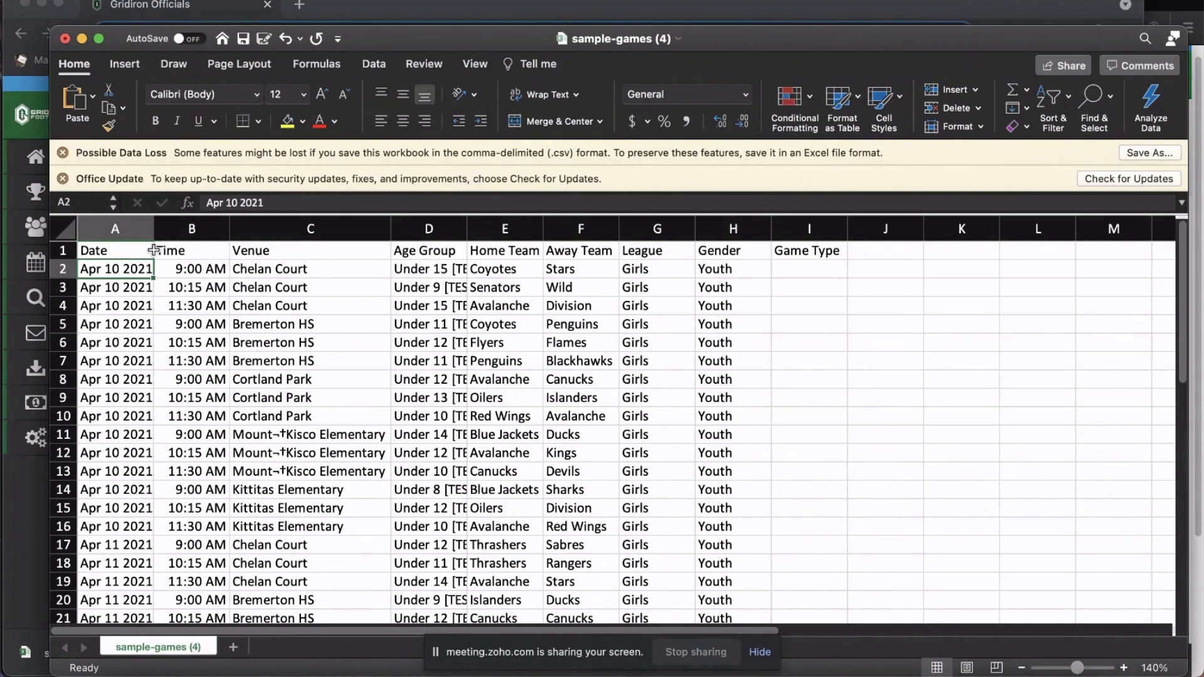
click(96, 251)
click(65, 250)
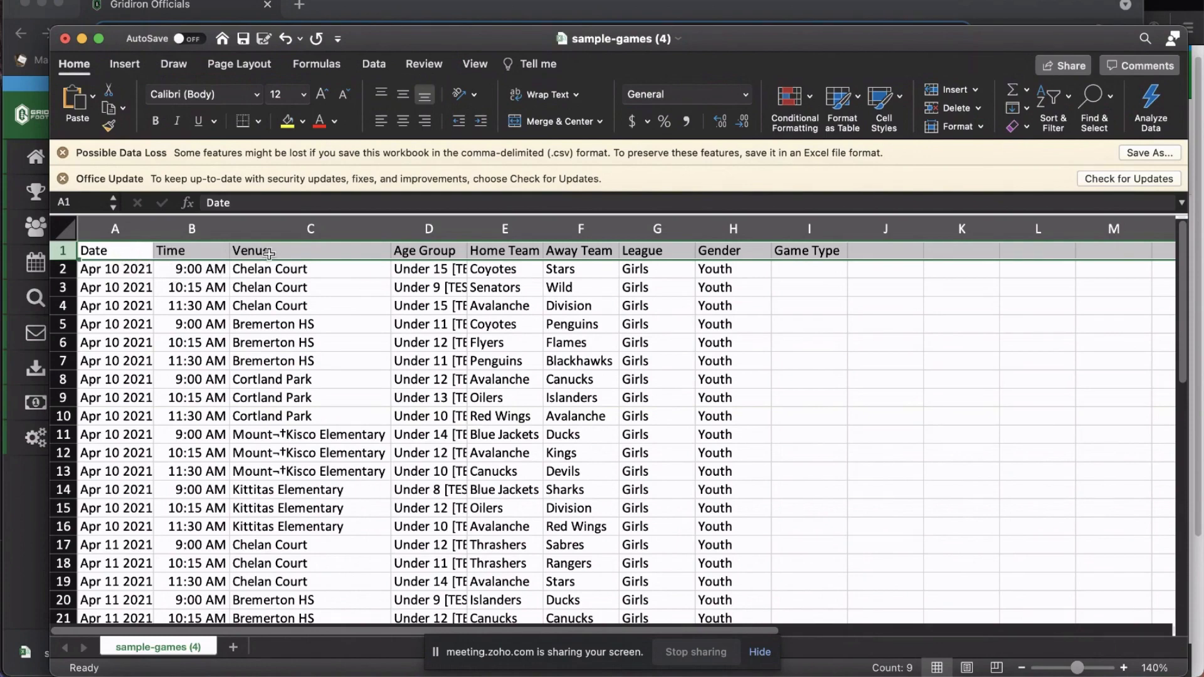
click(439, 251)
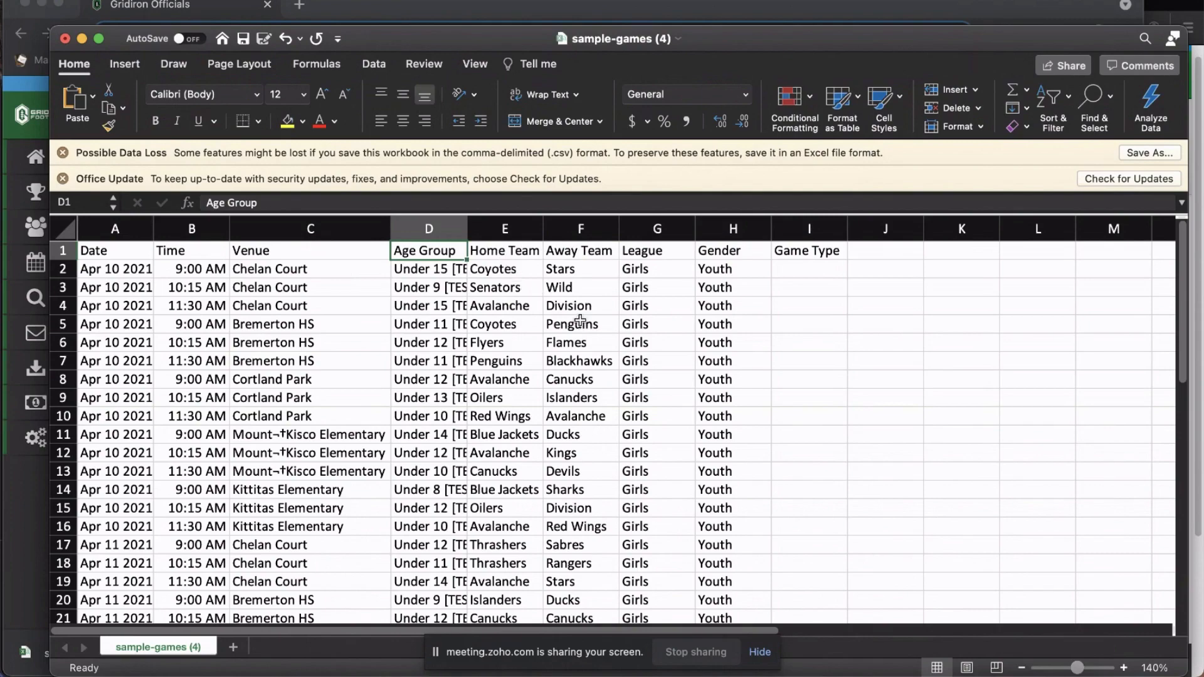
scroll(602, 295, right, 1)
scroll(806, 283, left, 1)
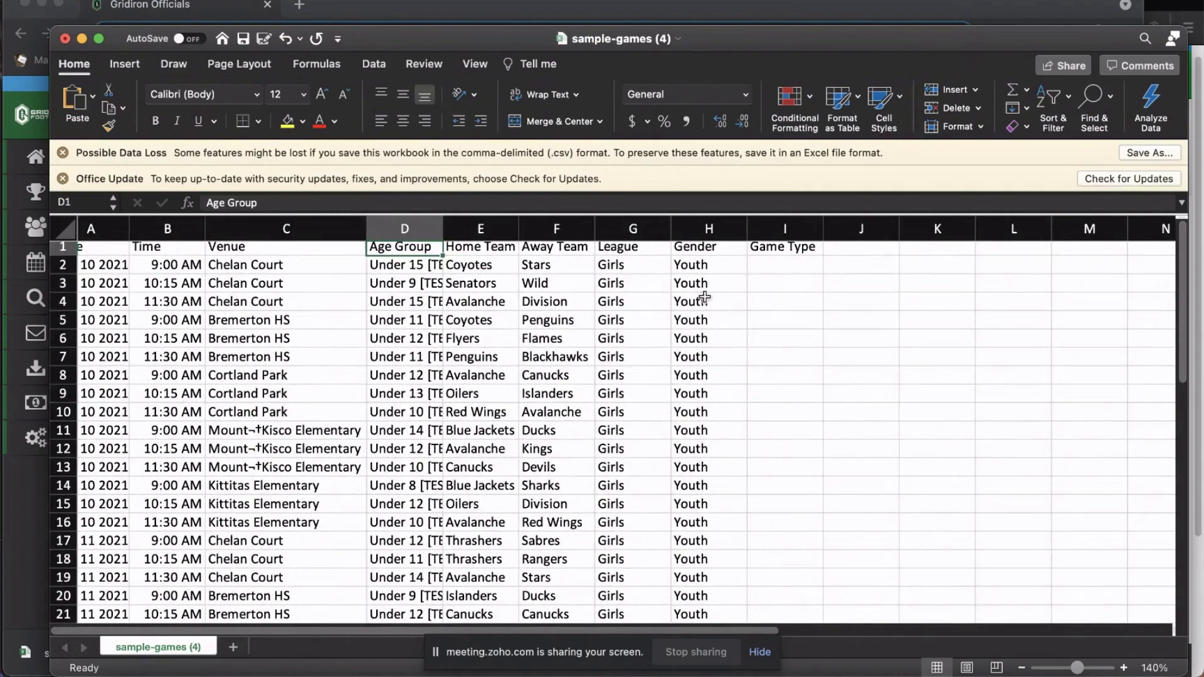
scroll(657, 307, left, 1)
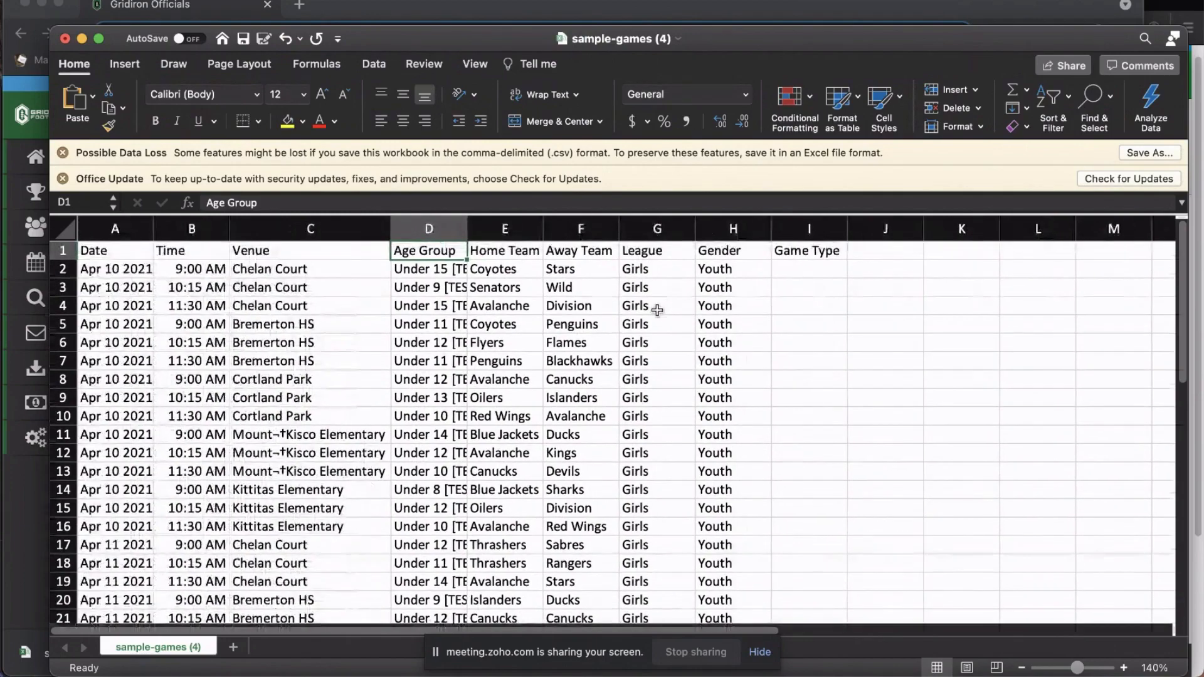
Switch back to the browser and upload sample-games (4).csv from the Downloads folder as the games import file.
click(29, 502)
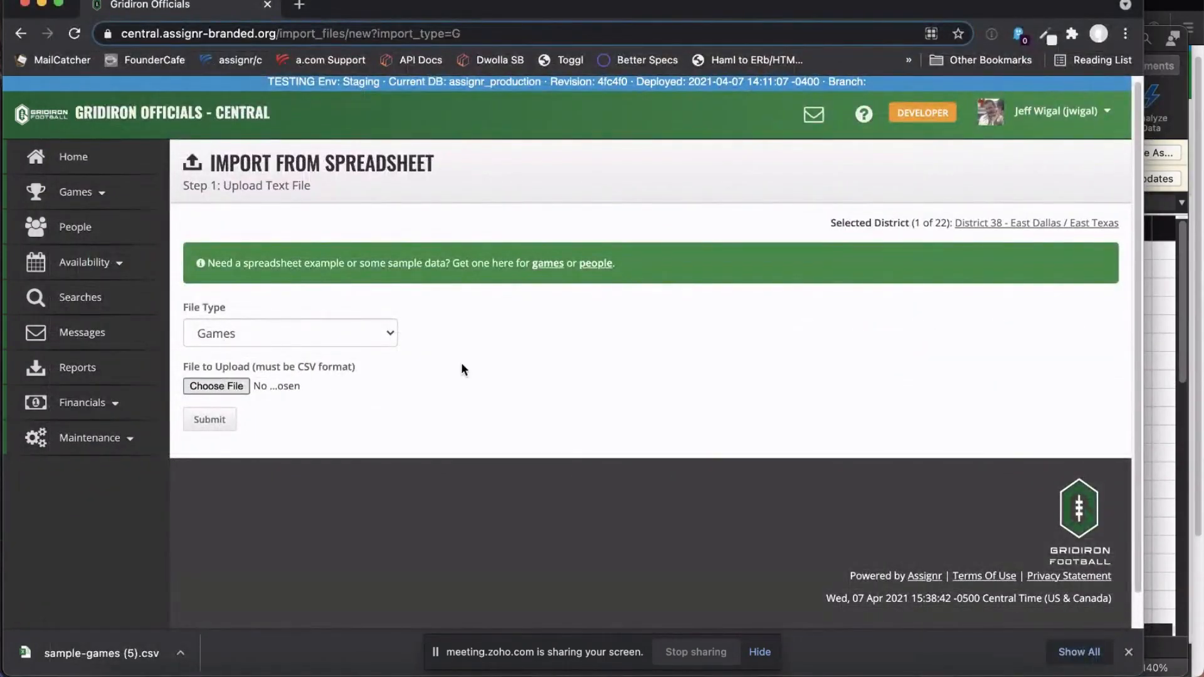
click(216, 386)
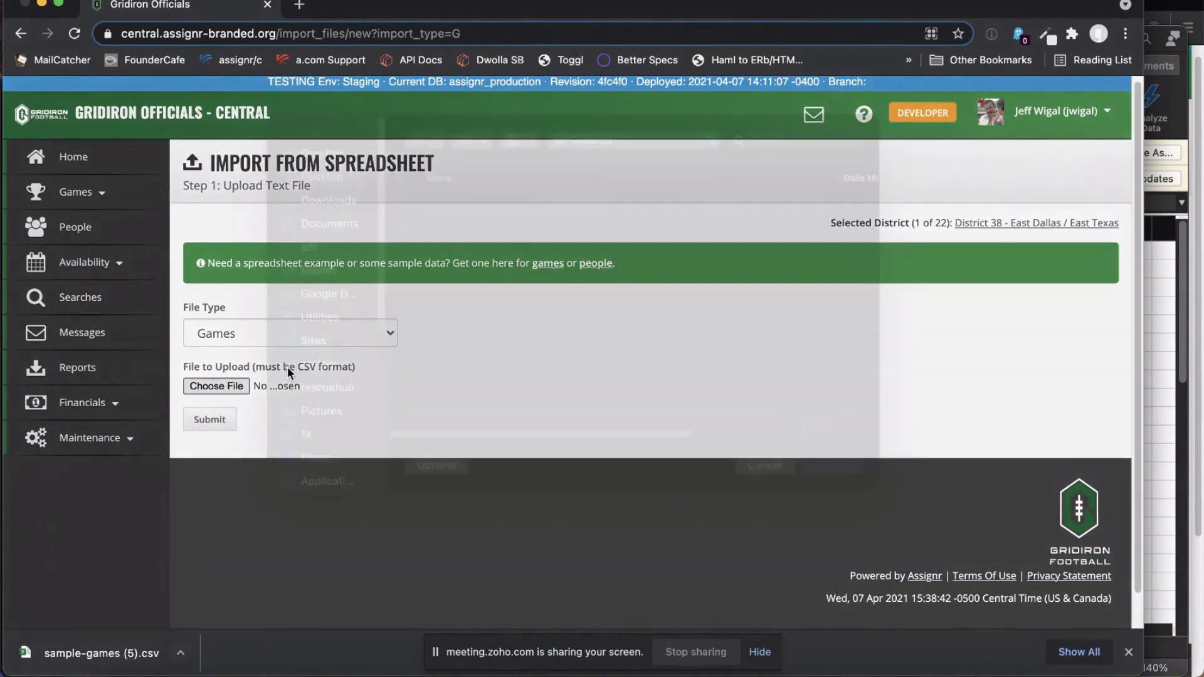
scroll(329, 213, down, 1)
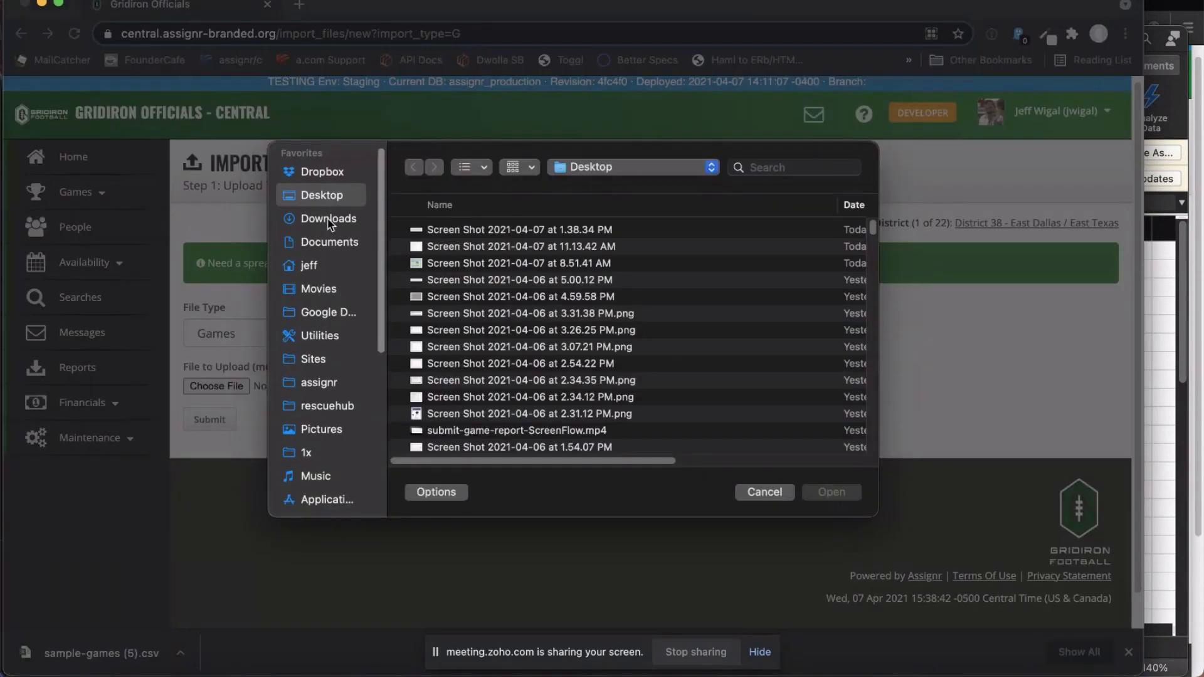
click(328, 212)
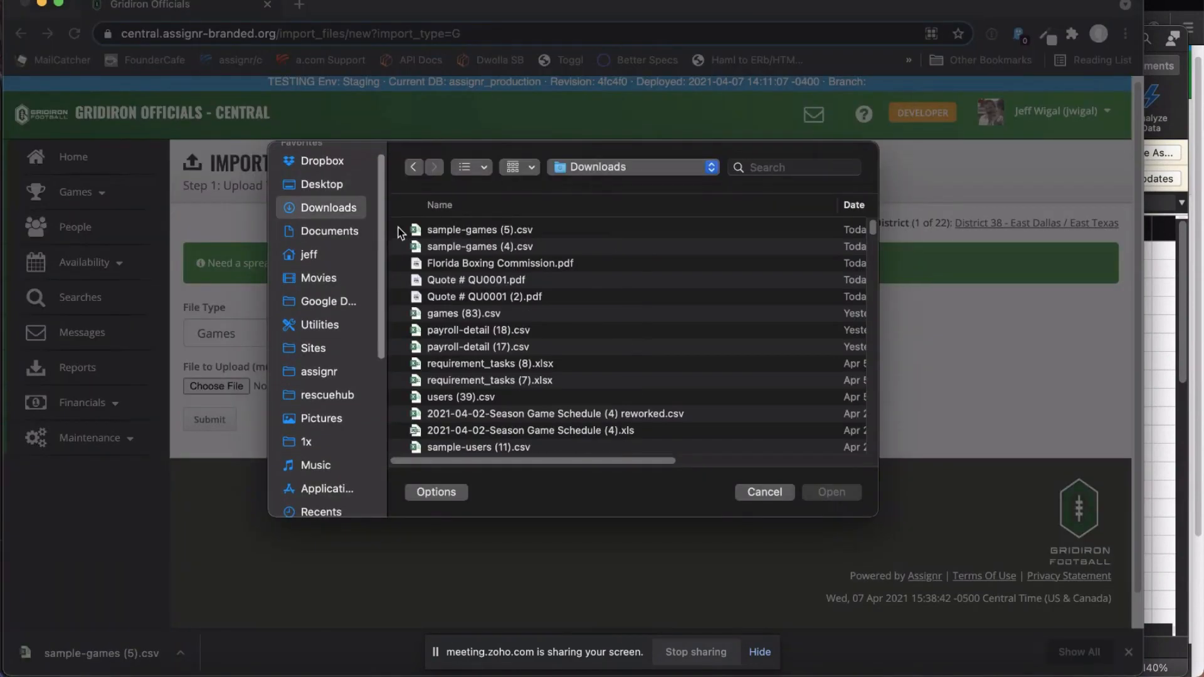
click(504, 246)
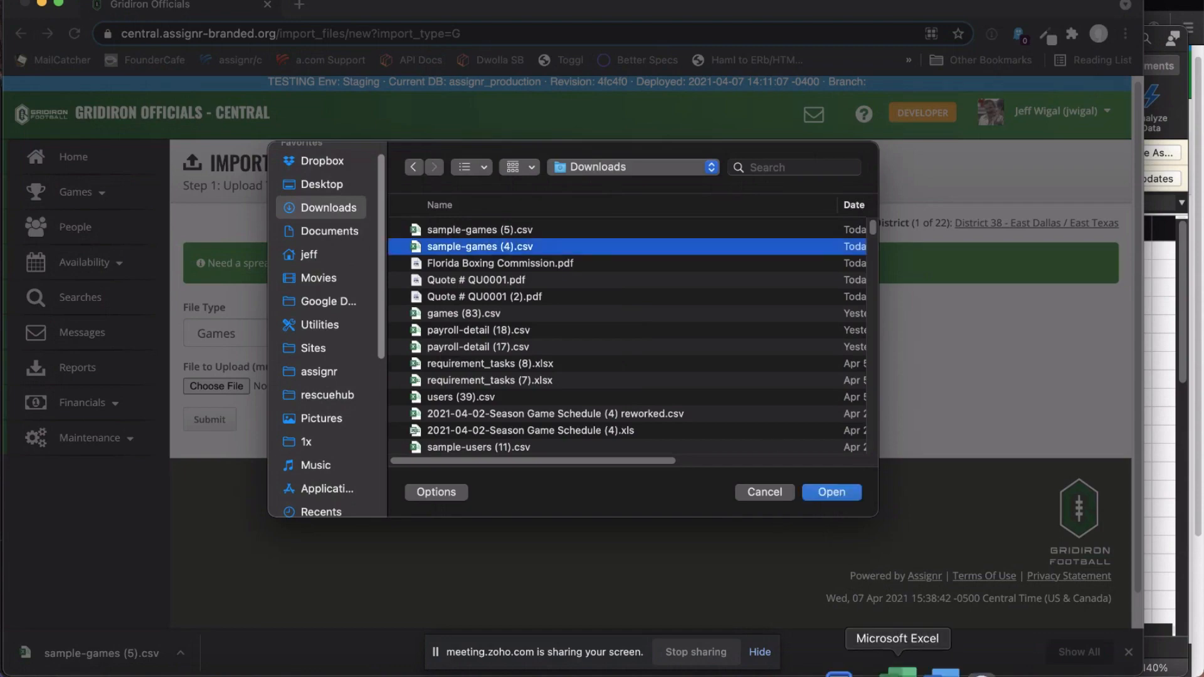
click(897, 671)
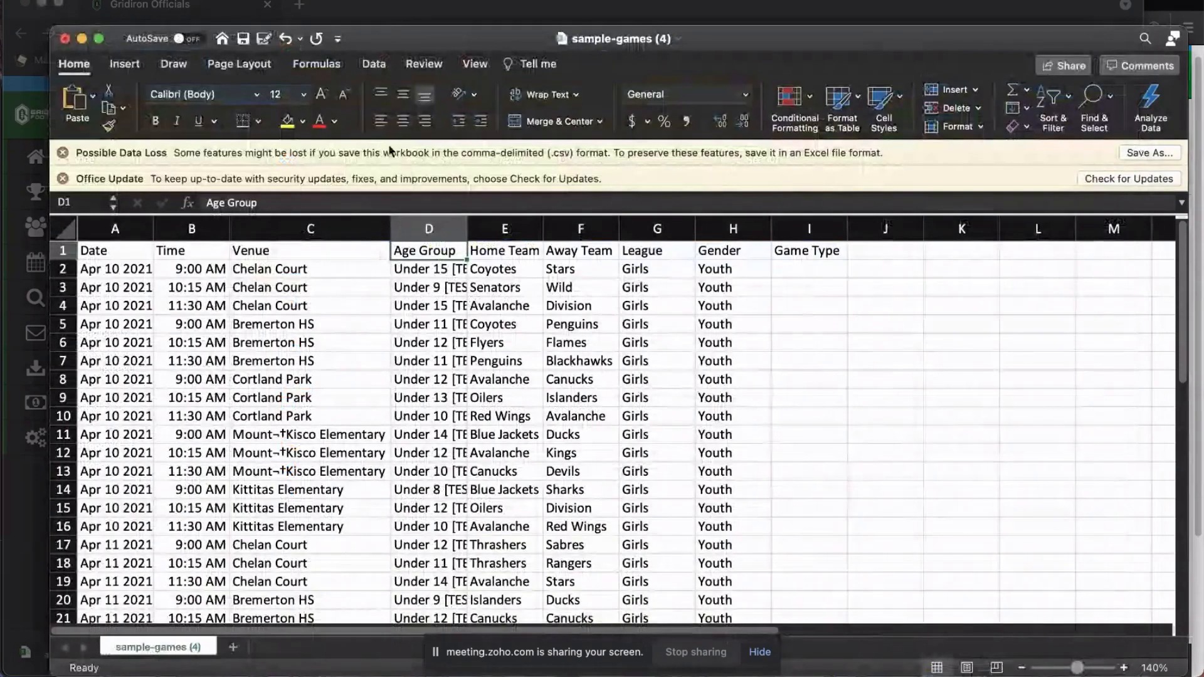
click(401, 20)
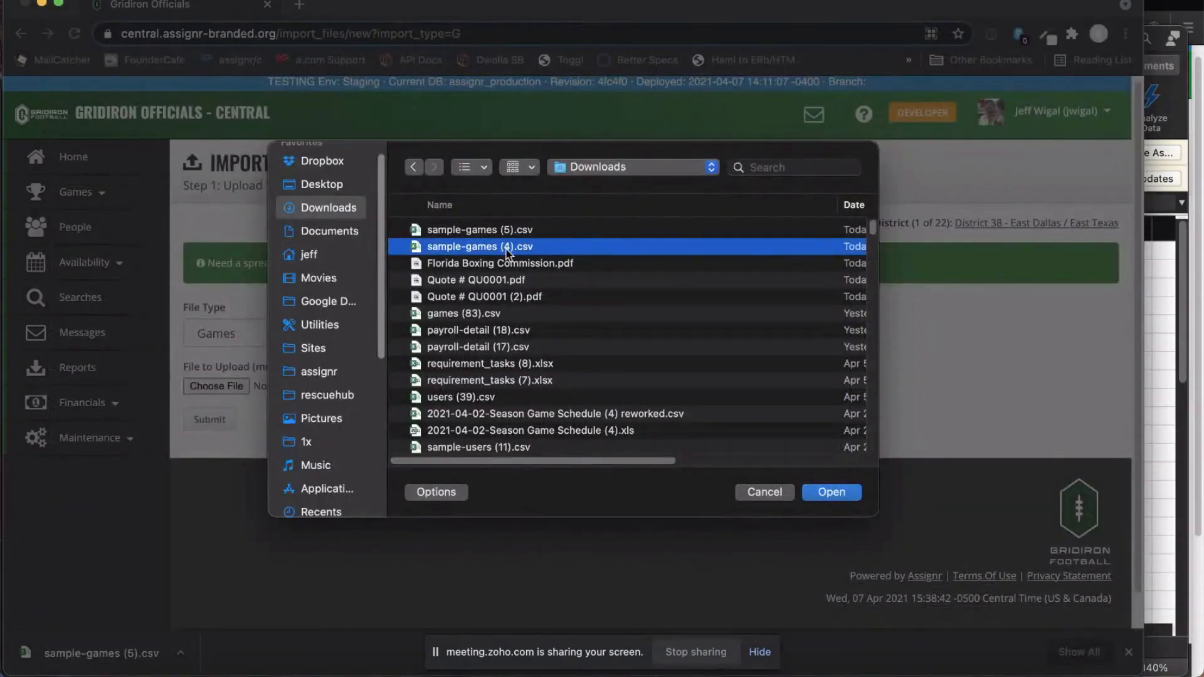
double_click(506, 252)
click(209, 419)
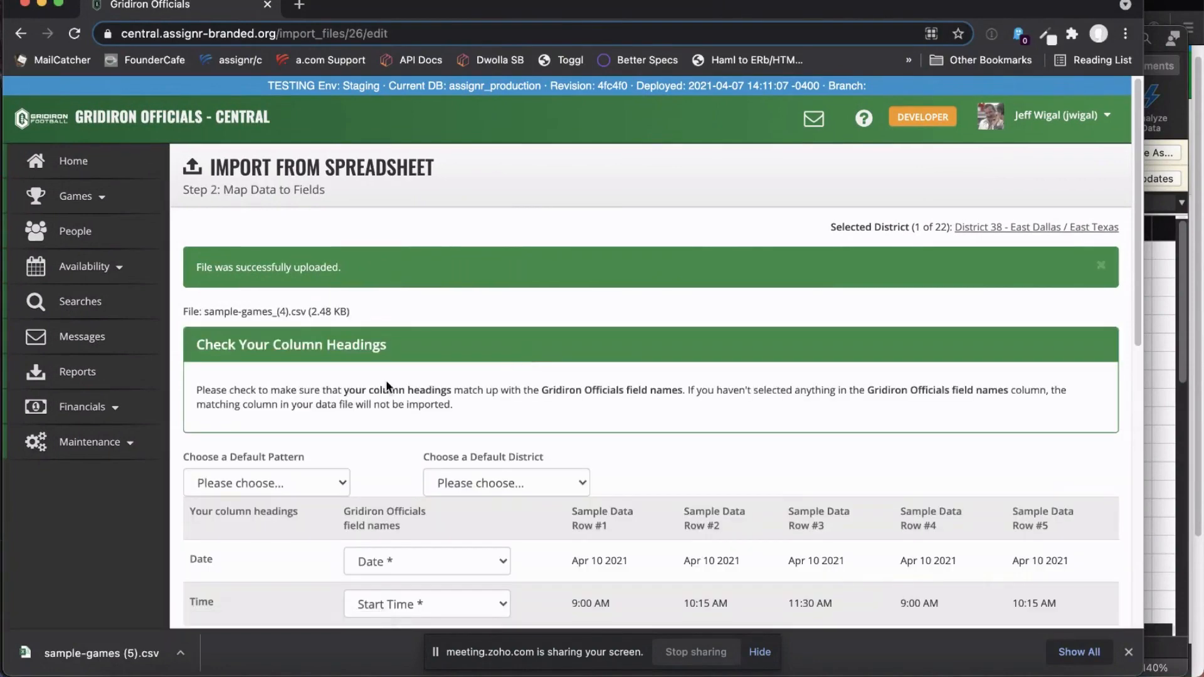
Review how the spreadsheet's column headings map to field names and check the options for the Date column, keeping Date.
scroll(387, 386, down, 2)
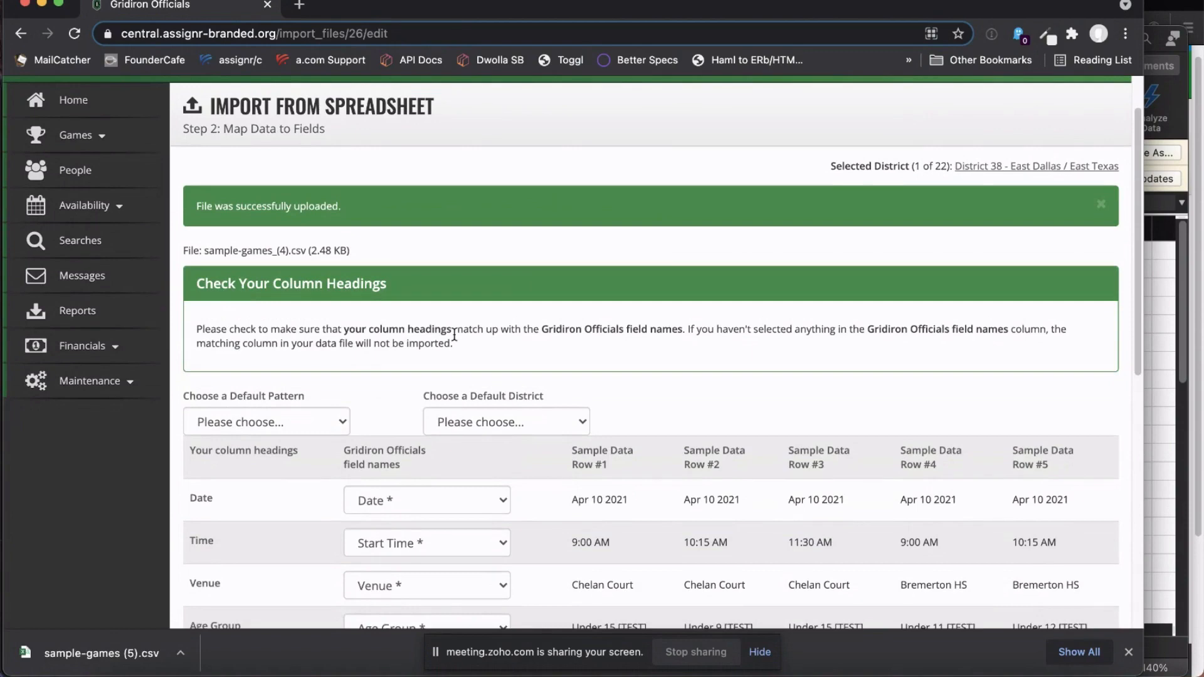
scroll(455, 335, down, 5)
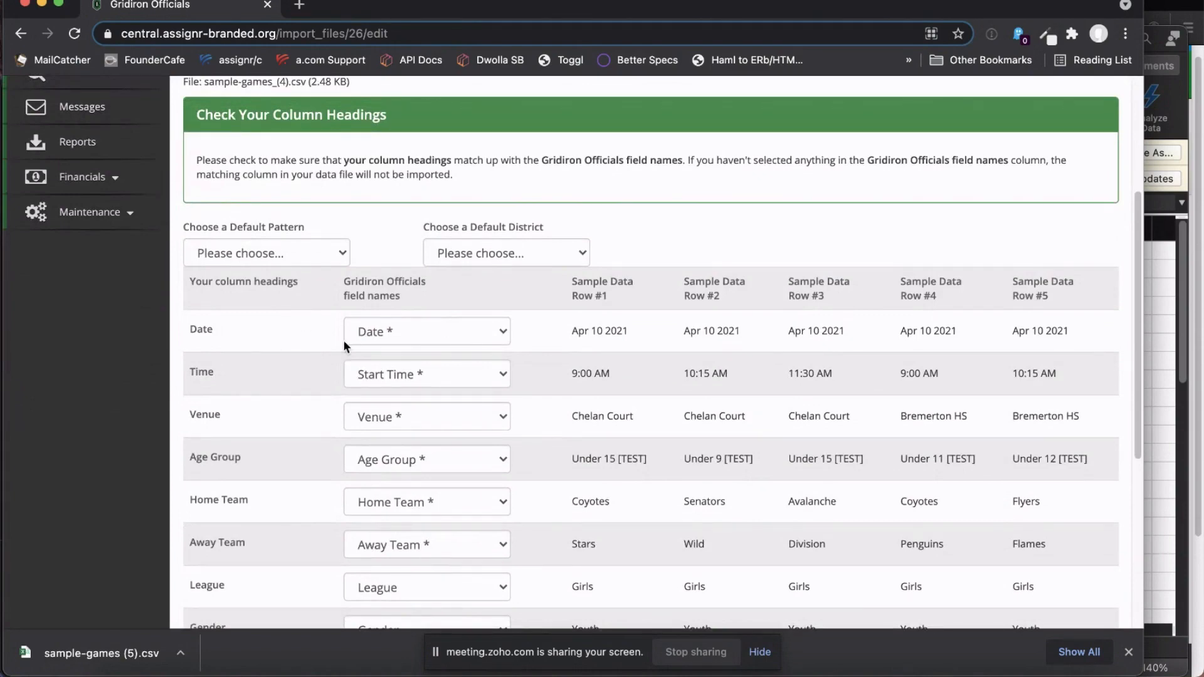
scroll(344, 340, down, 1)
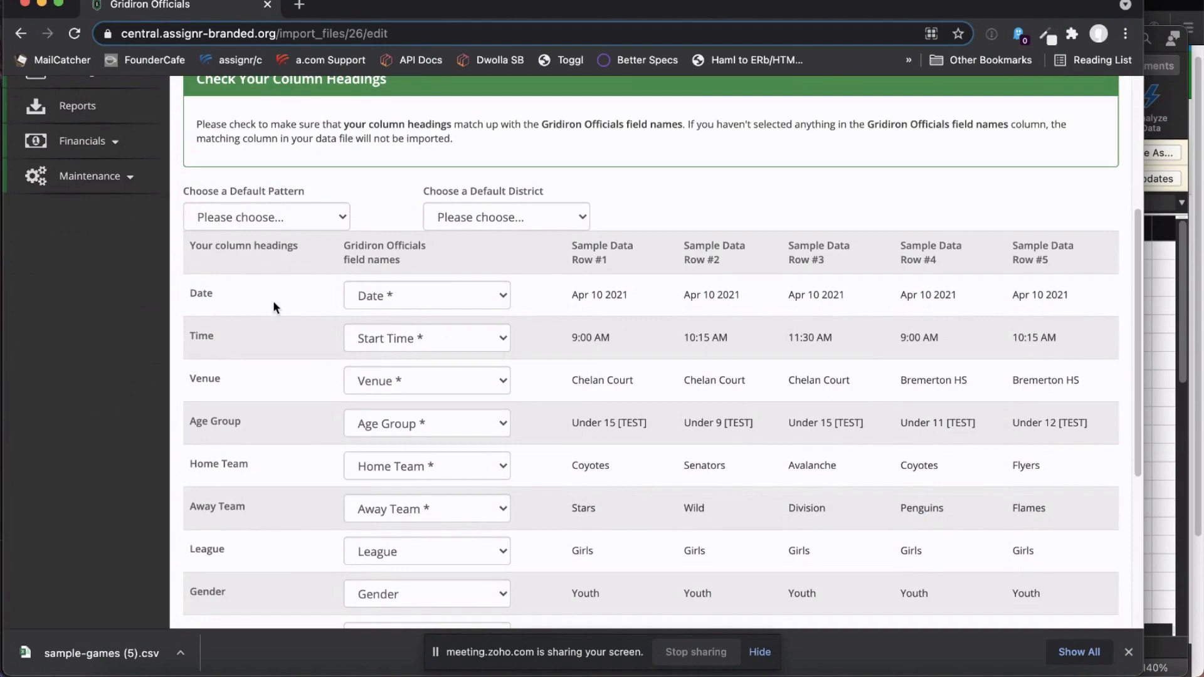
click(481, 296)
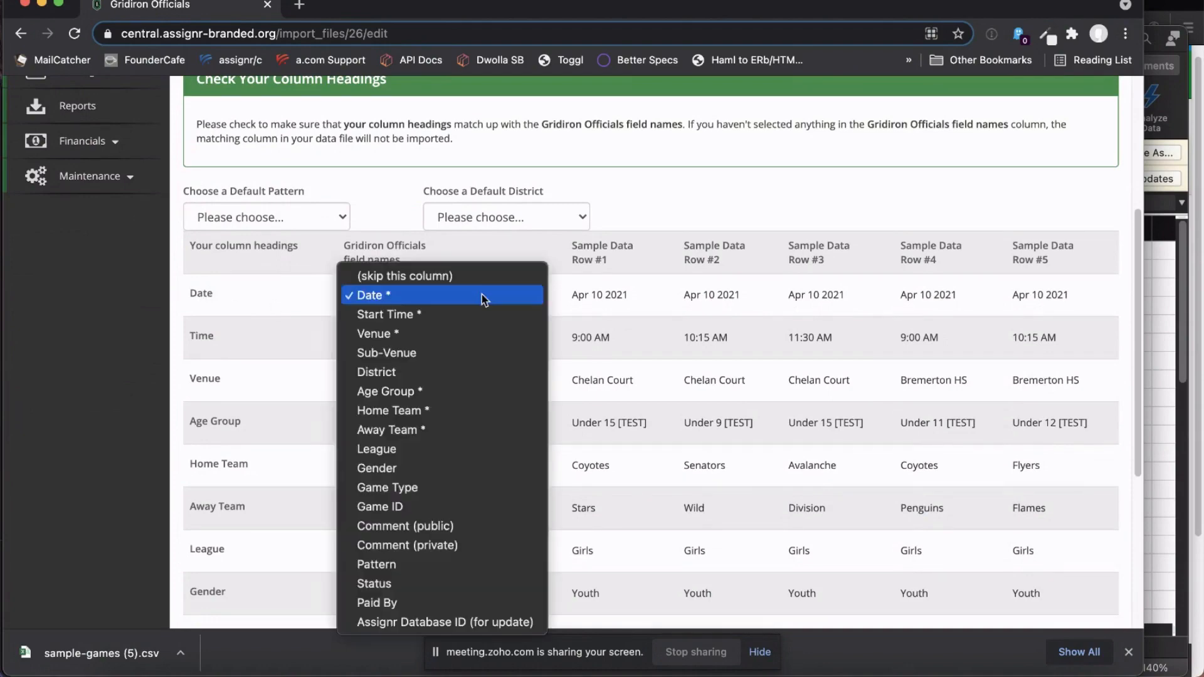
click(482, 295)
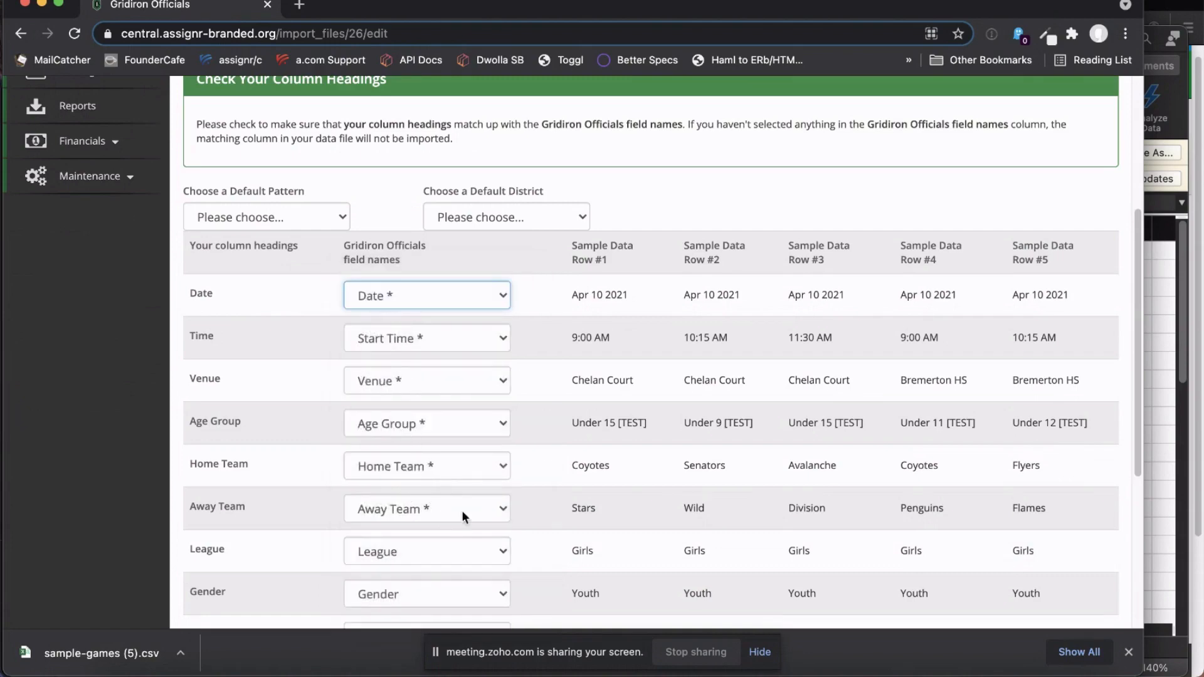
Set the League column's field mapping to (skip this column).
scroll(464, 509, down, 3)
click(452, 472)
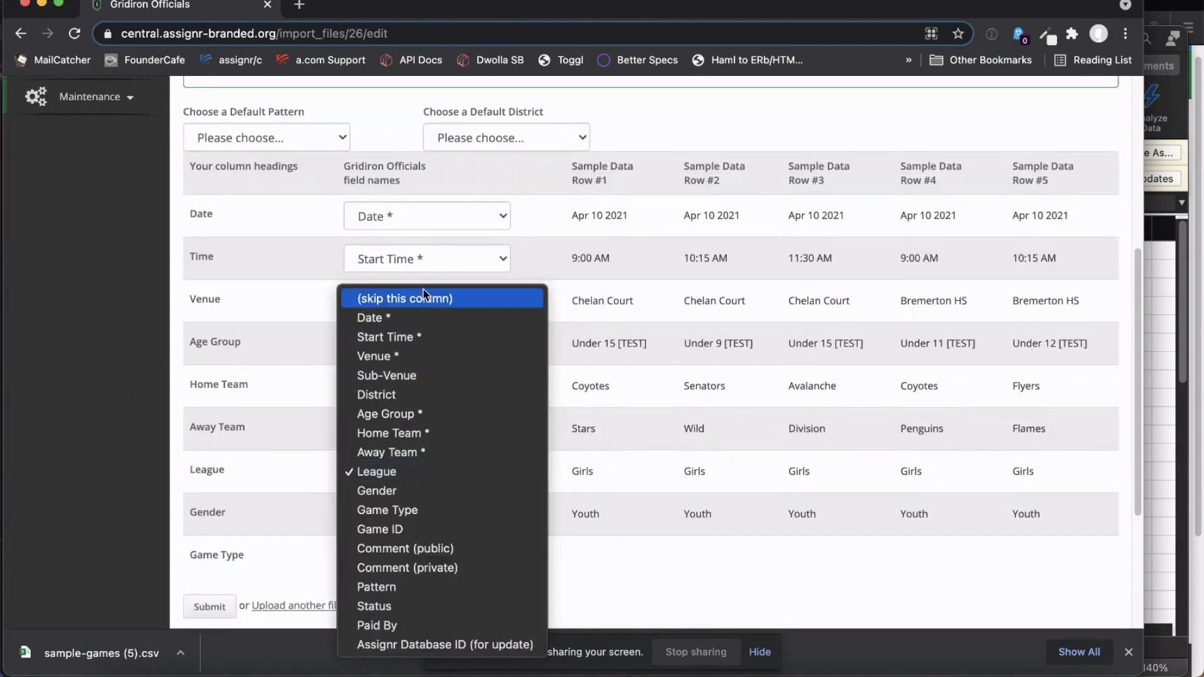
click(408, 300)
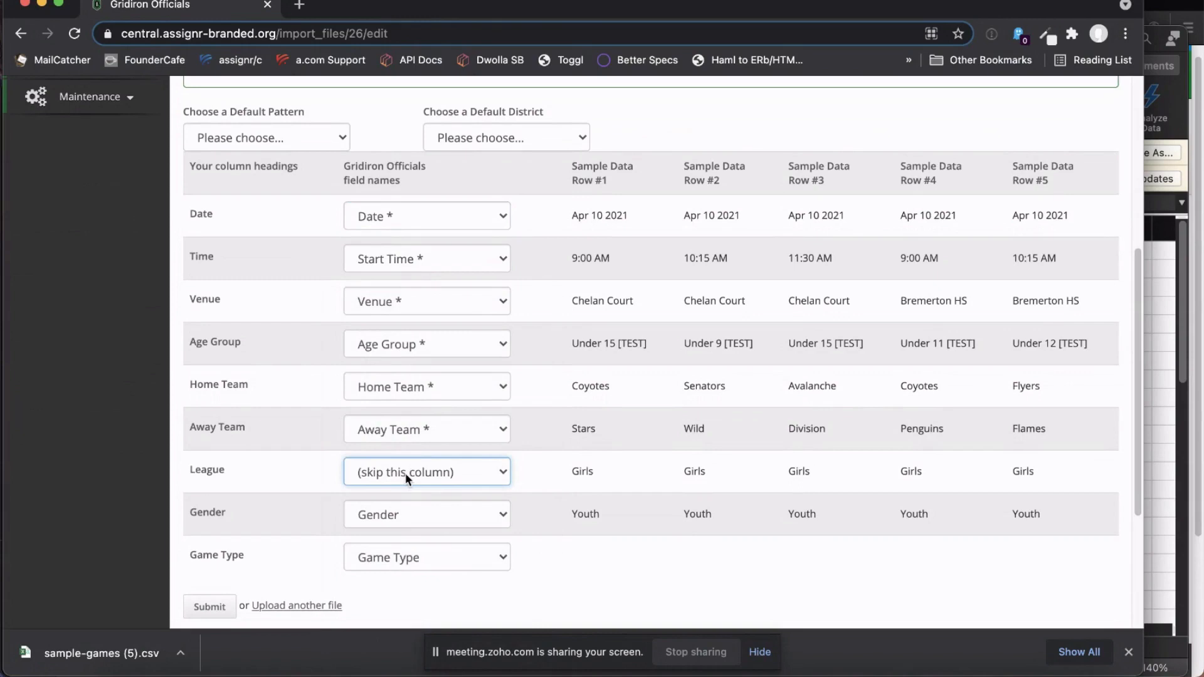
scroll(405, 473, down, 1)
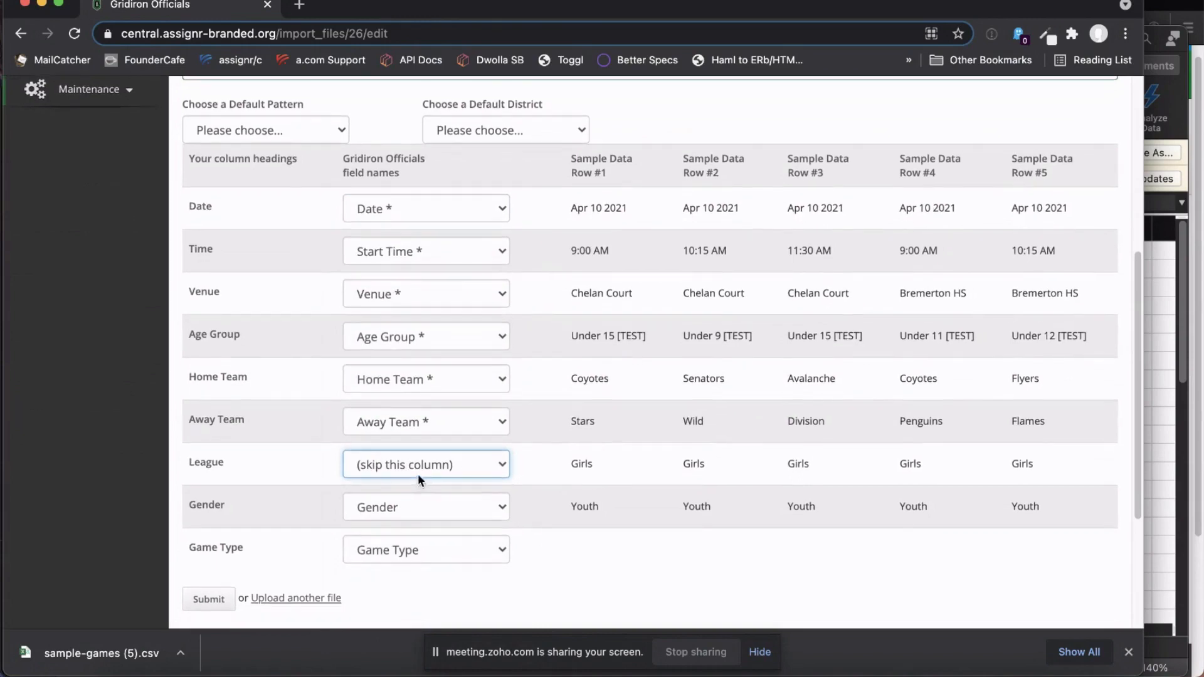
click(429, 469)
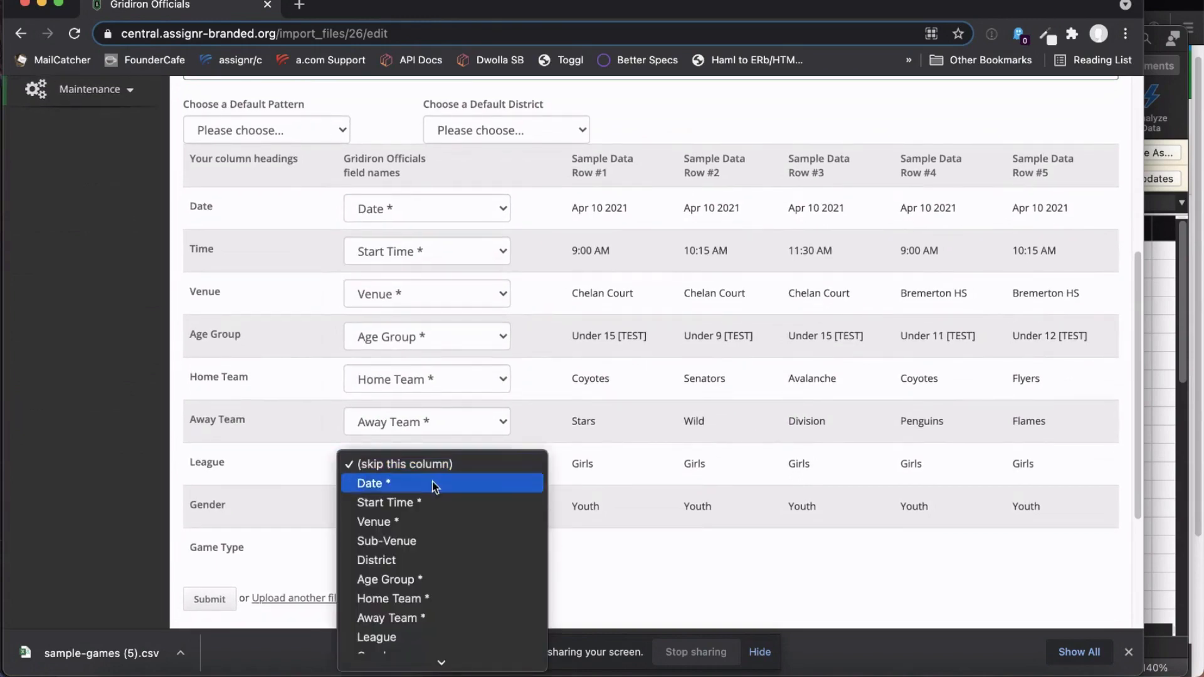
click(267, 455)
scroll(422, 474, up, 2)
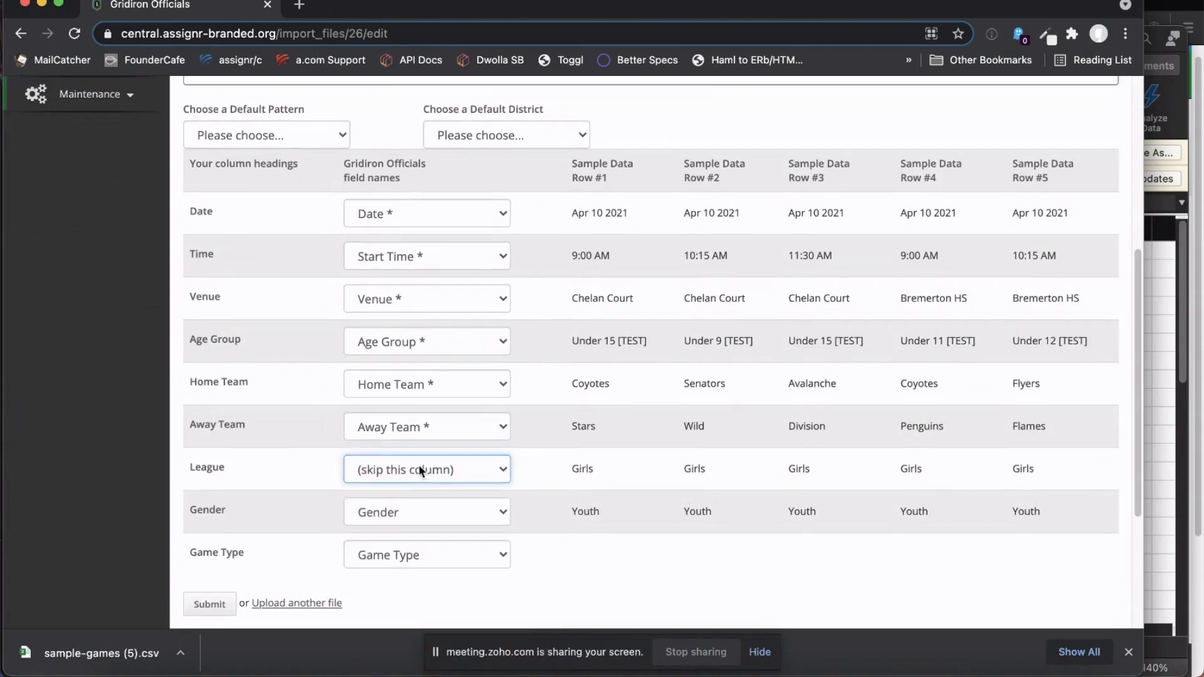
Map the League column to the Gender field and set the Gender column to (skip this column).
click(456, 478)
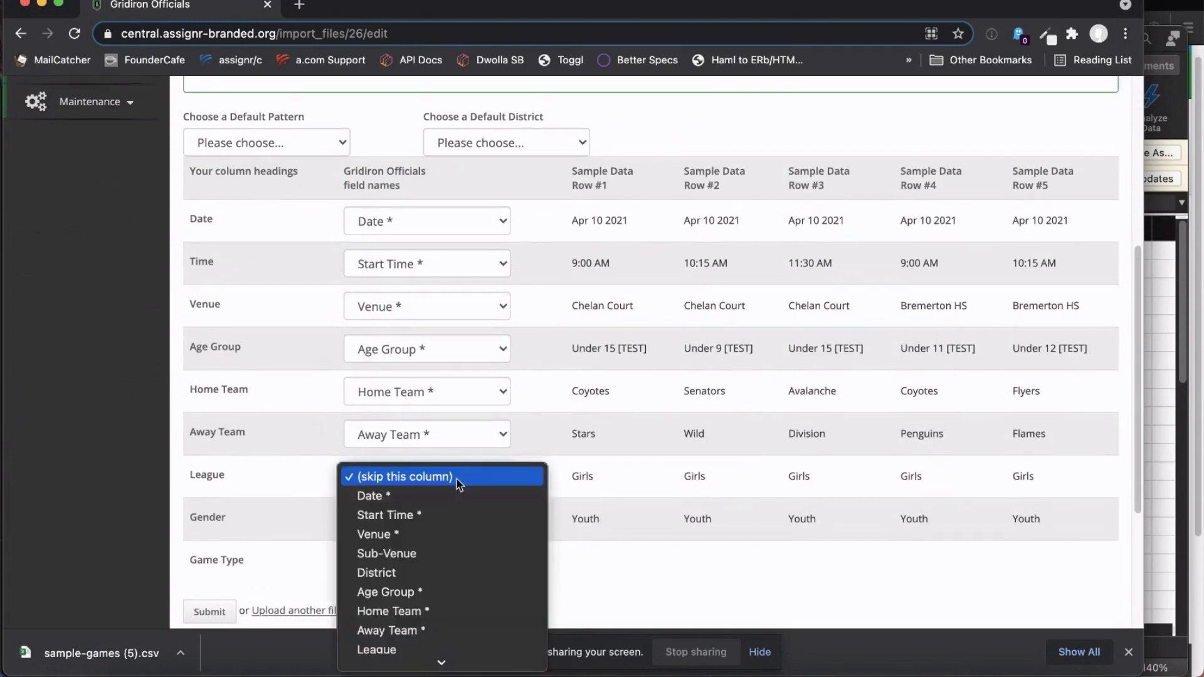
scroll(439, 607, down, 3)
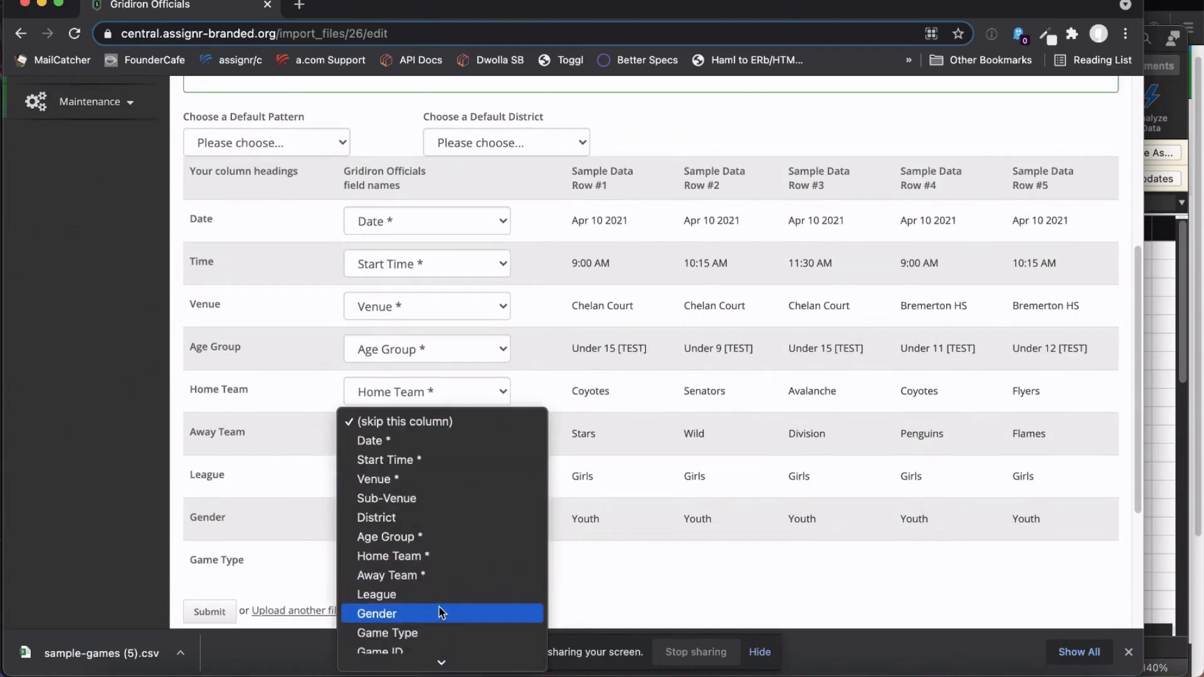
click(439, 575)
click(442, 519)
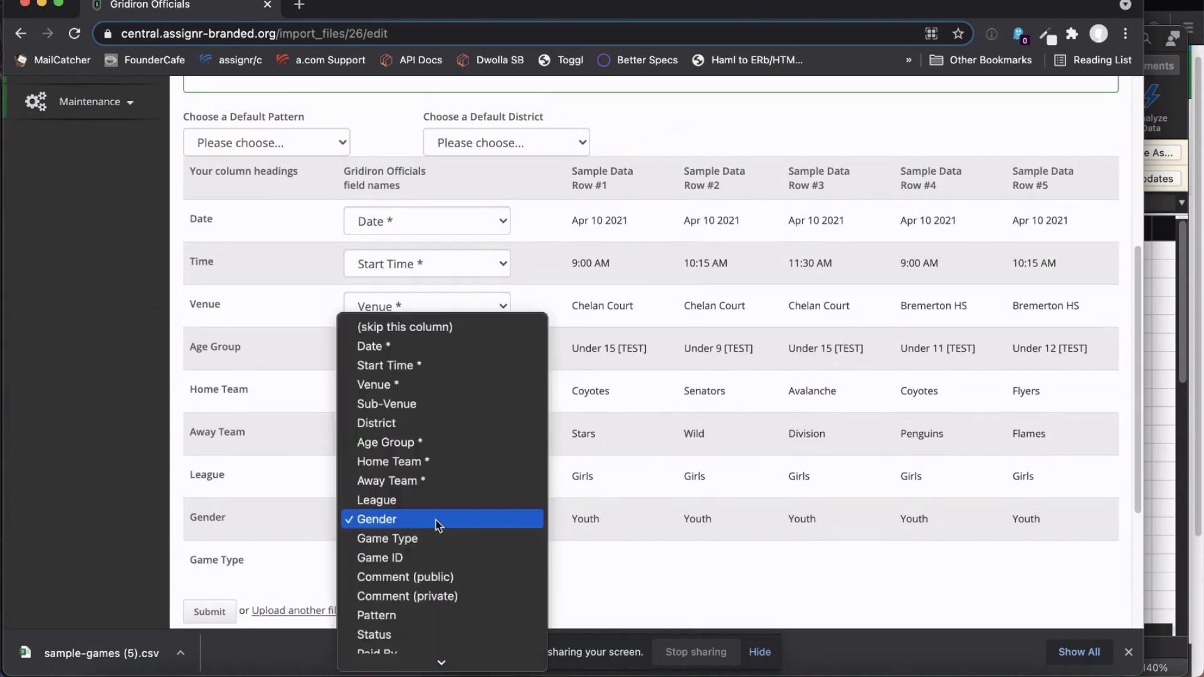
click(416, 319)
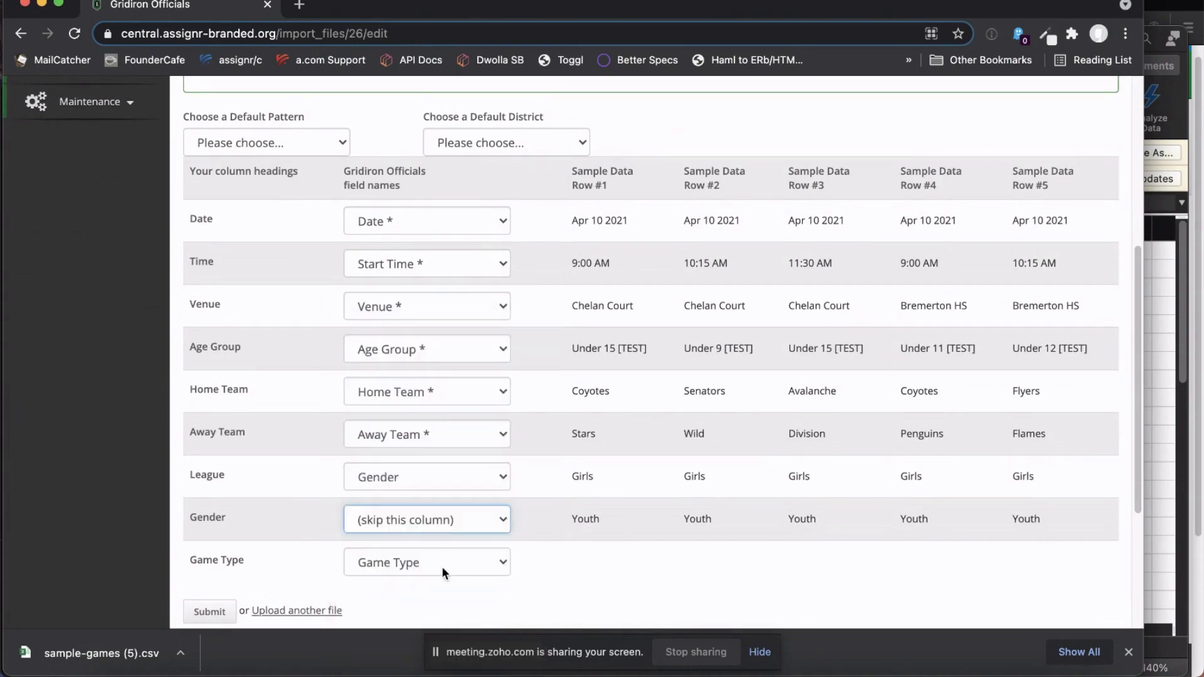
Set the Game Type column's field mapping to (skip this column).
click(443, 568)
click(419, 351)
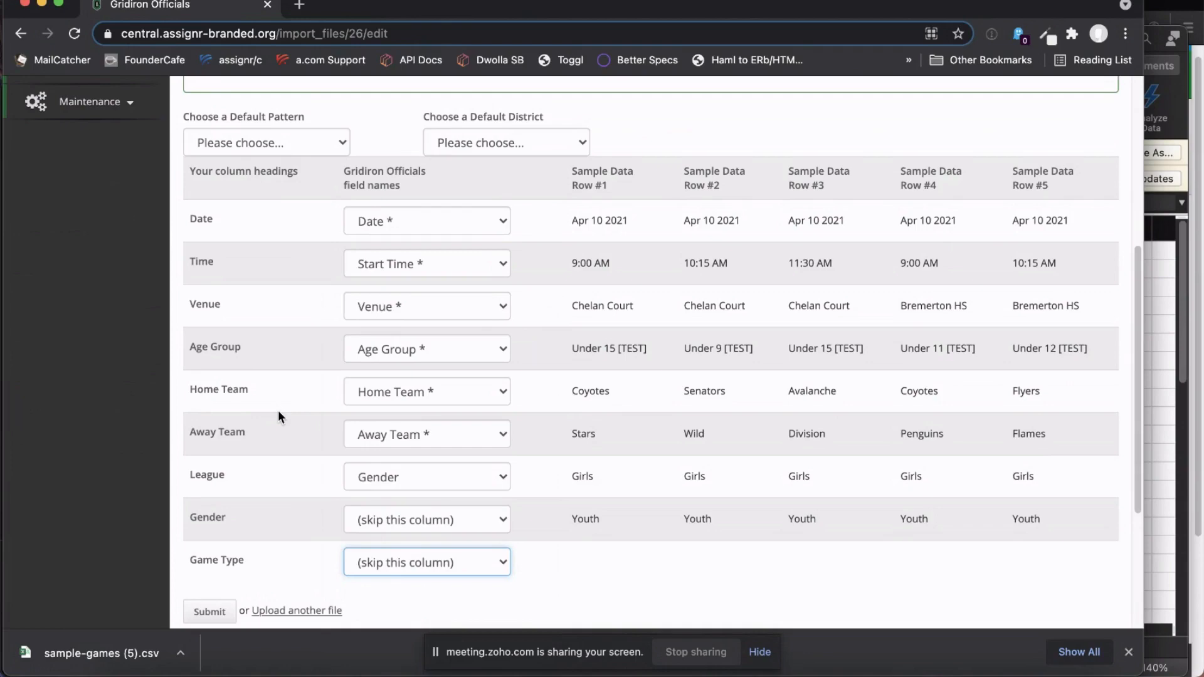
scroll(270, 402, down, 4)
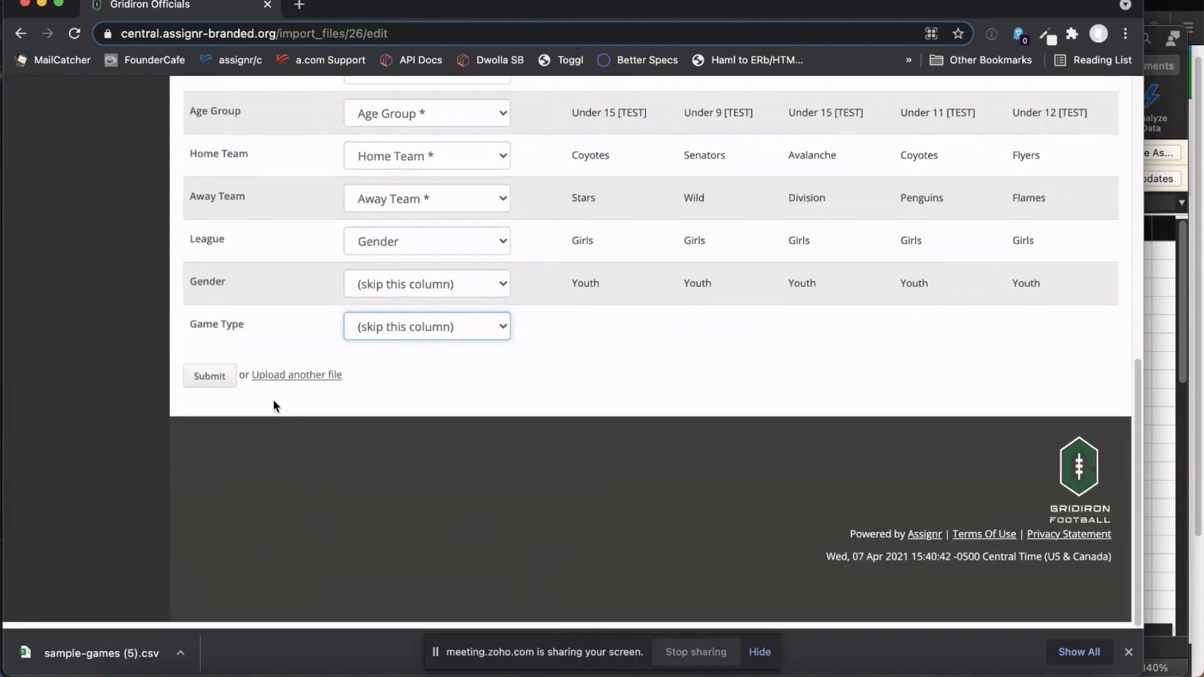
Set the default pattern to 2 Officials and the default district to District 38 - East Dallas / East Texas.
scroll(276, 405, up, 6)
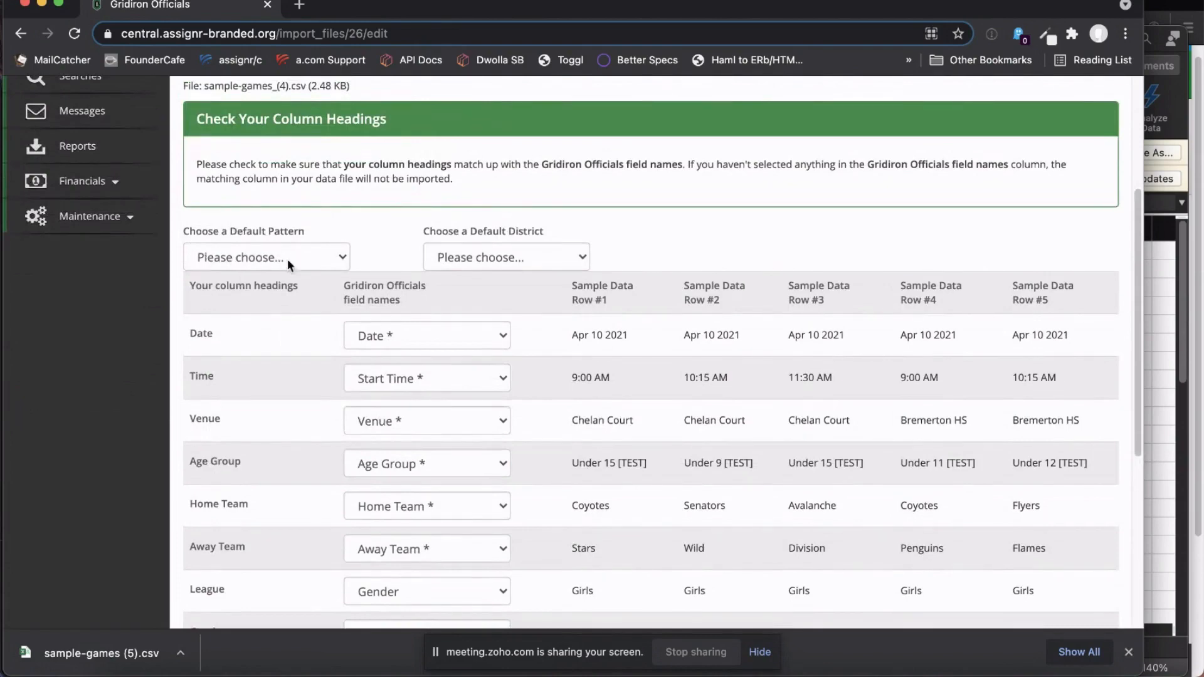
click(302, 258)
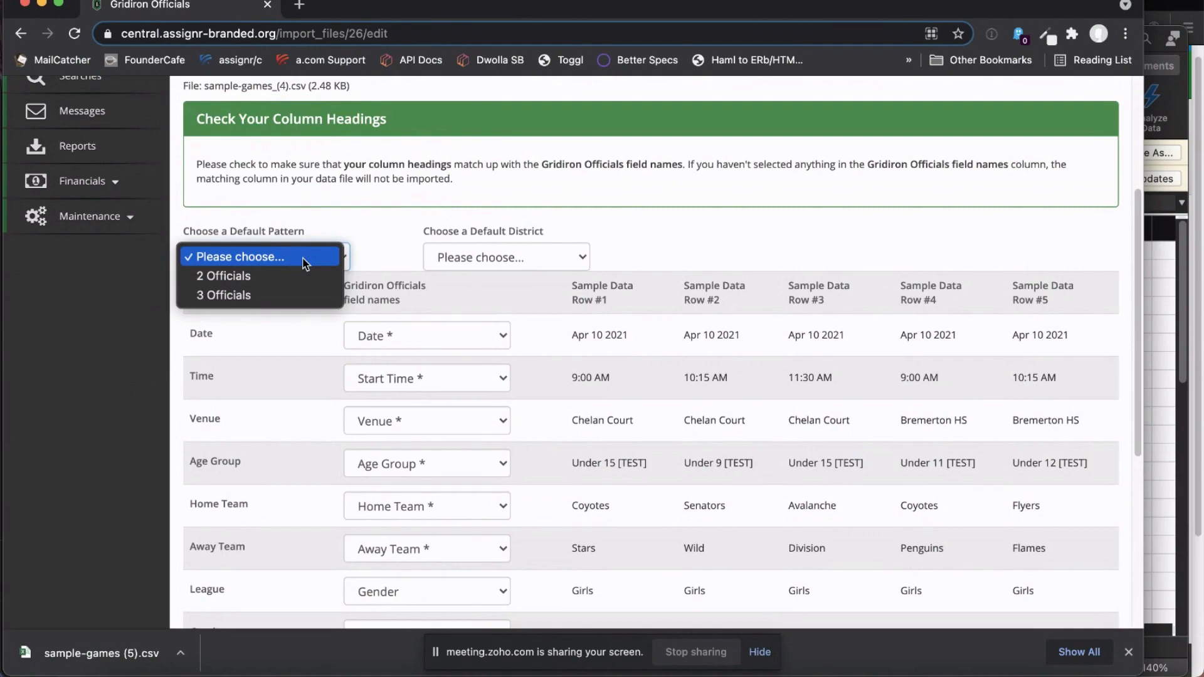
click(270, 277)
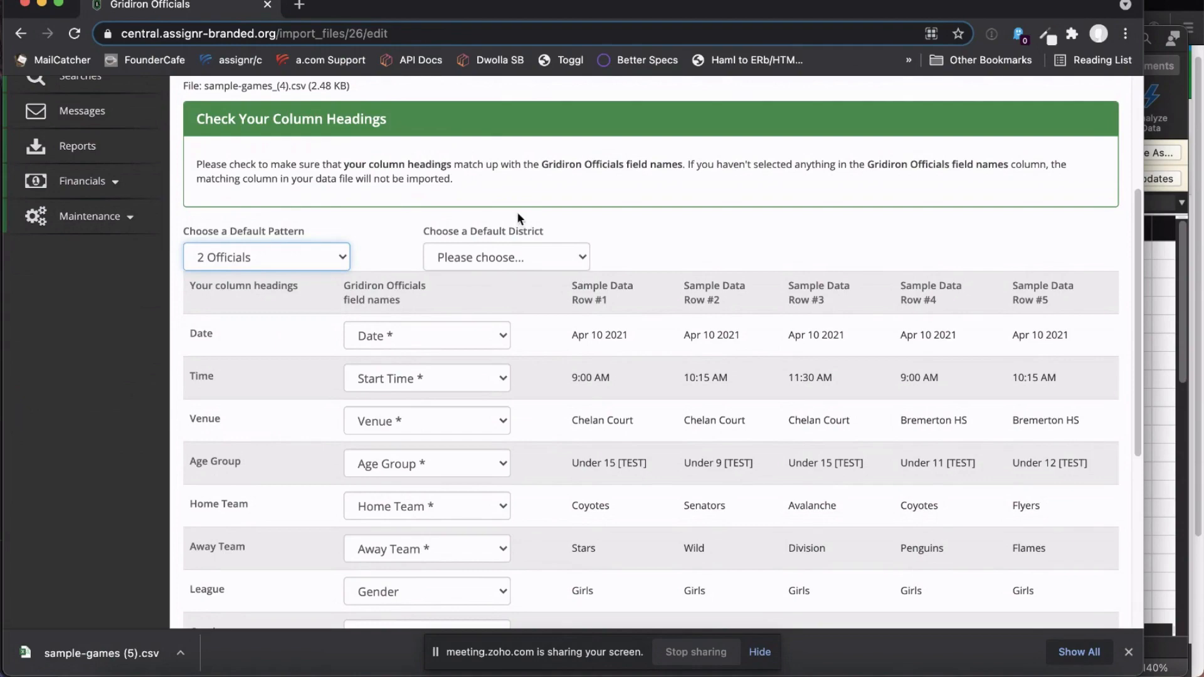
click(551, 253)
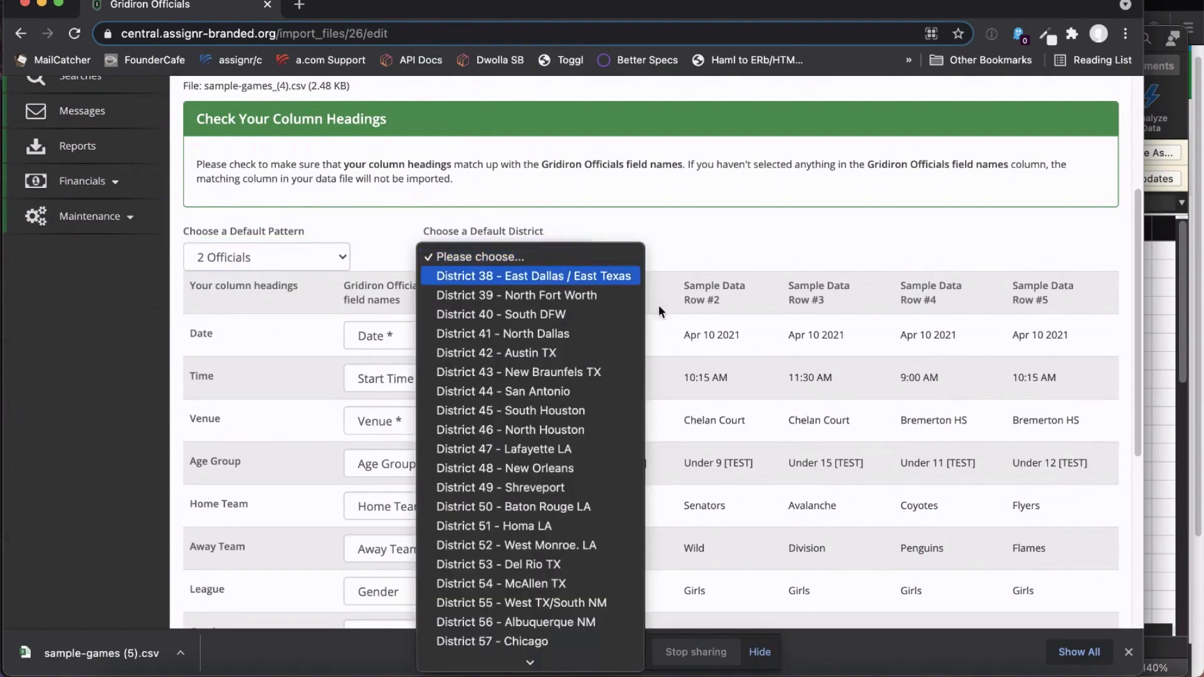
key(Return)
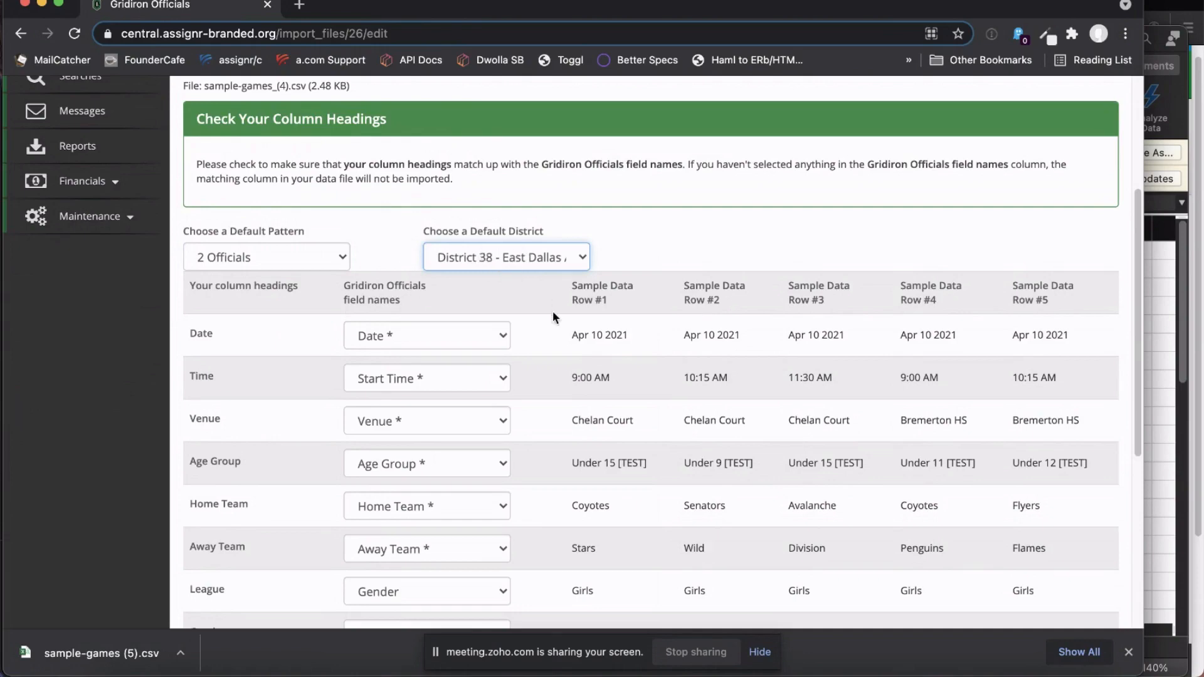
Check the completed column mappings and submit the games import.
scroll(548, 318, down, 5)
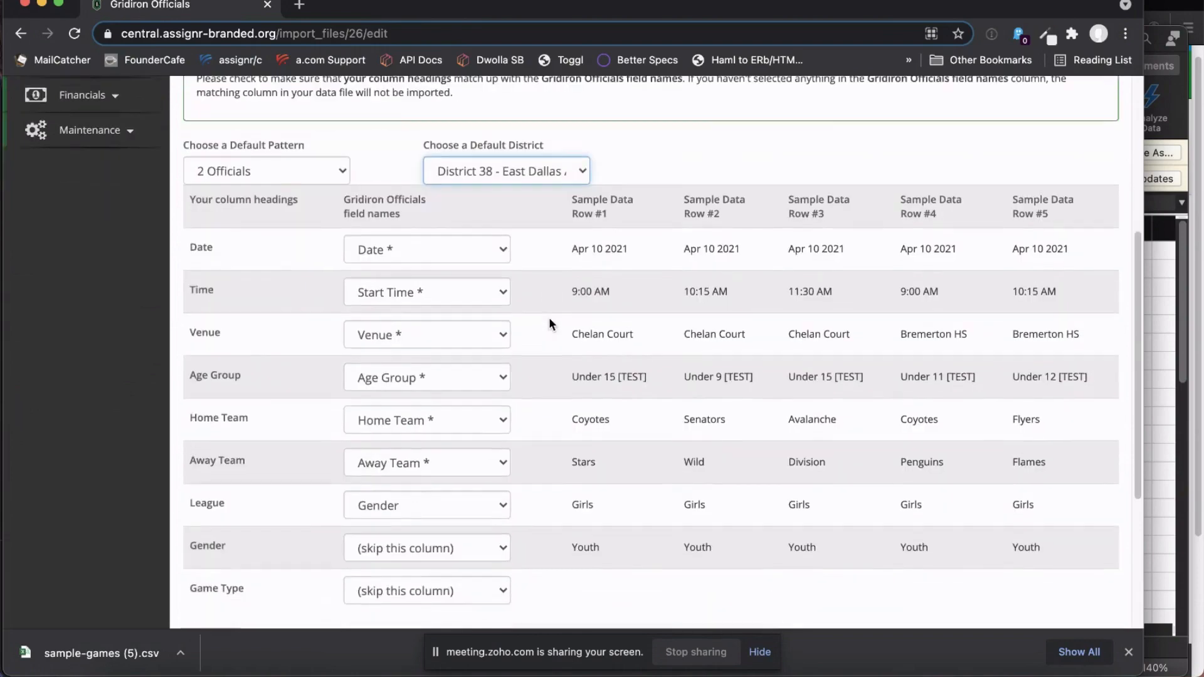
scroll(250, 235, up, 1)
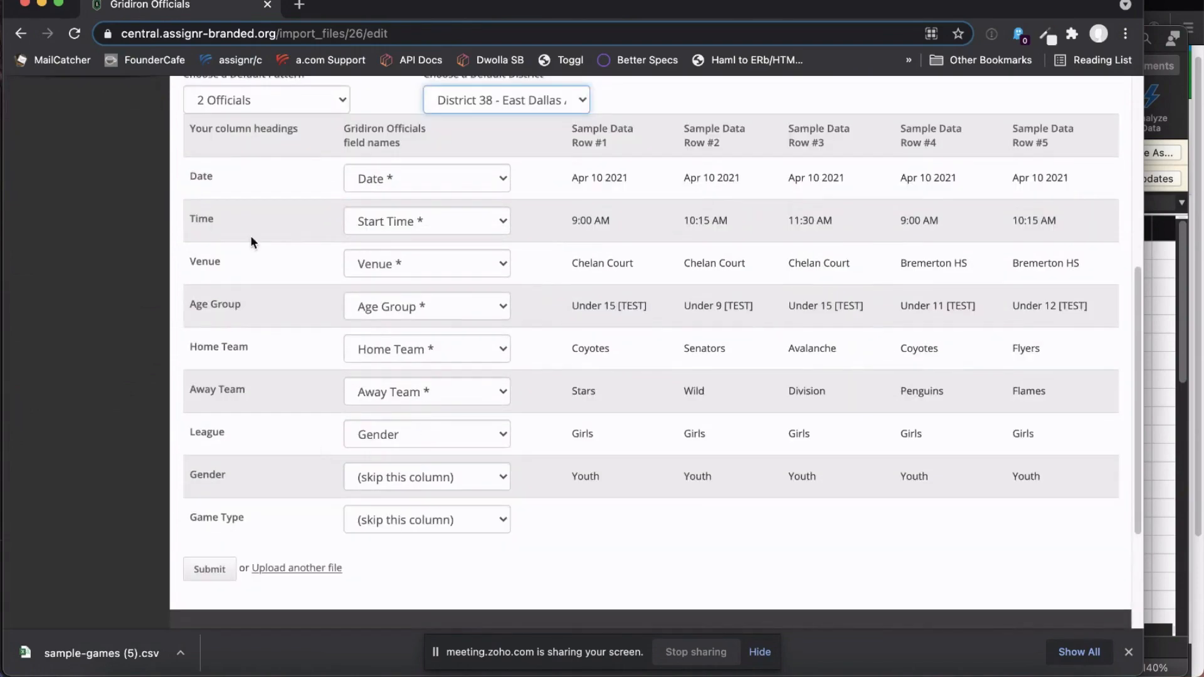
click(213, 570)
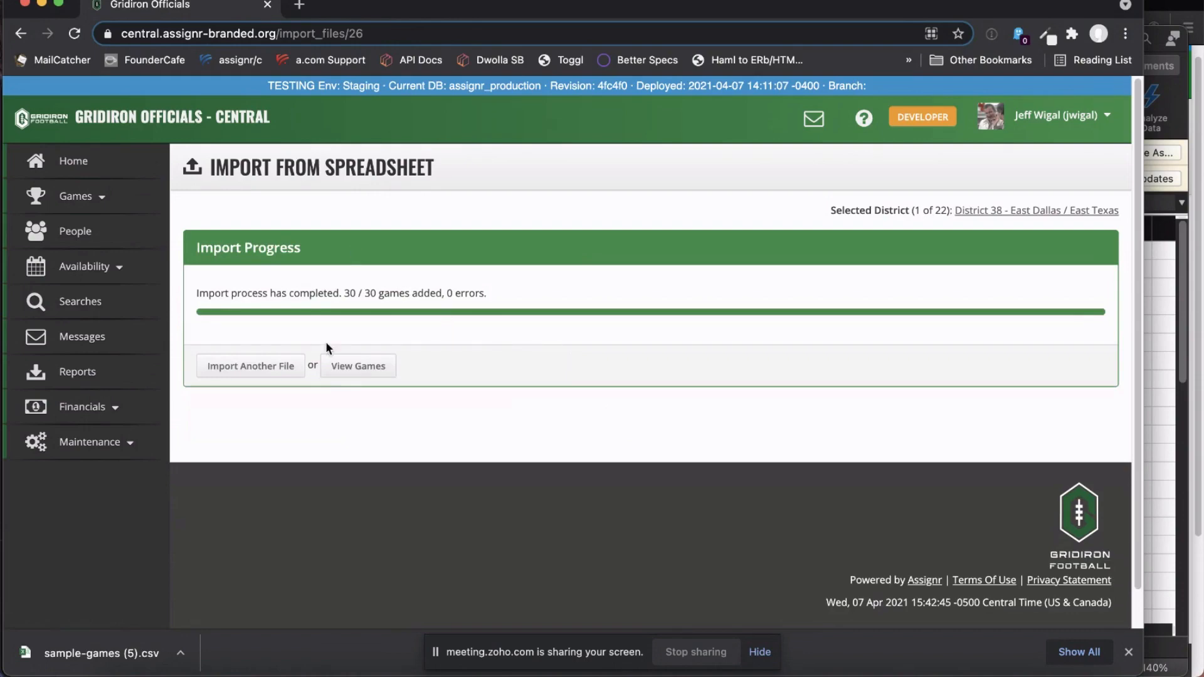
Open the list of all games and look through its first entries.
click(105, 199)
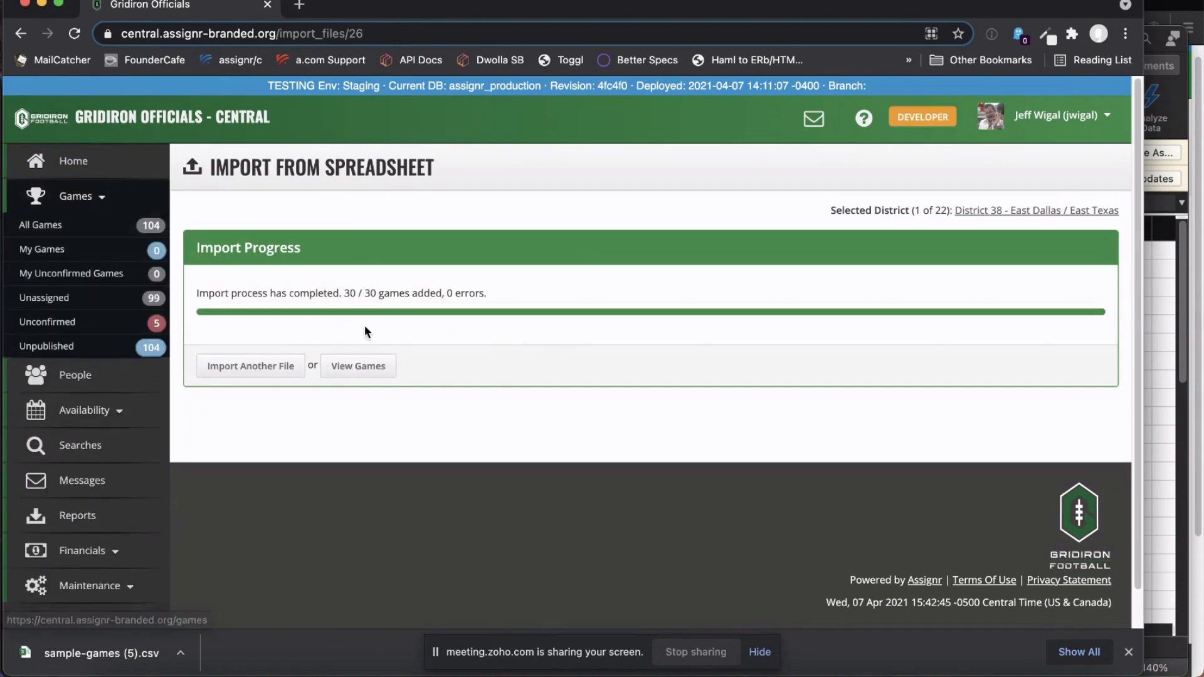
click(68, 230)
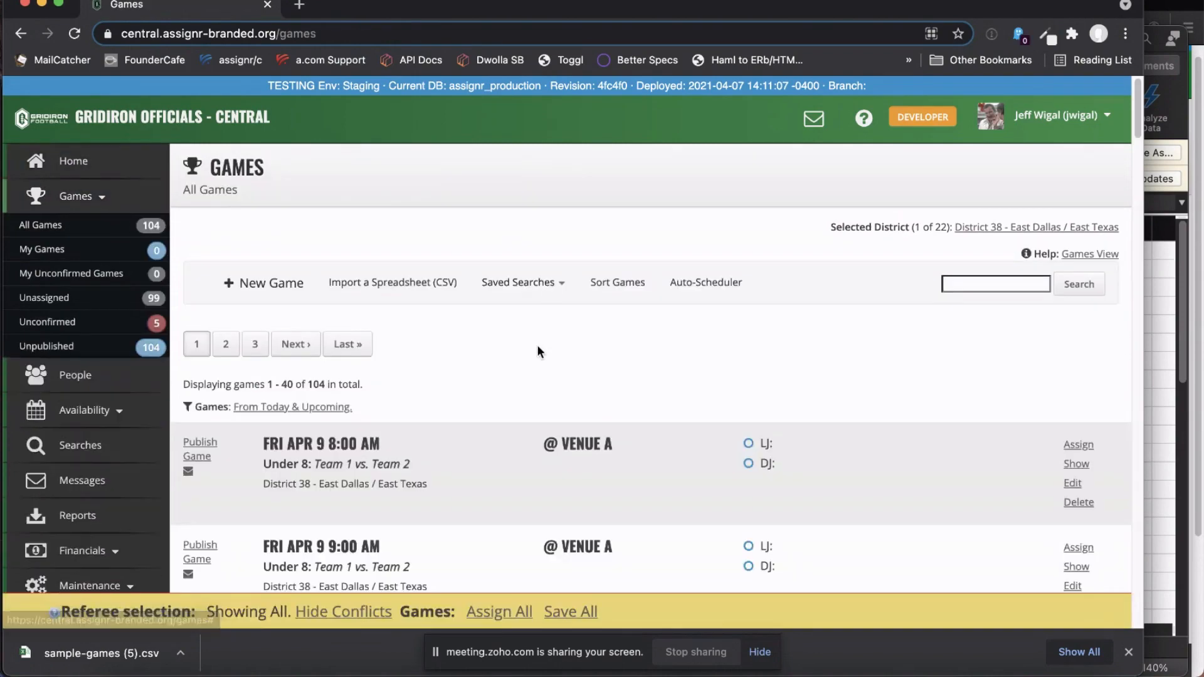
scroll(537, 352, down, 5)
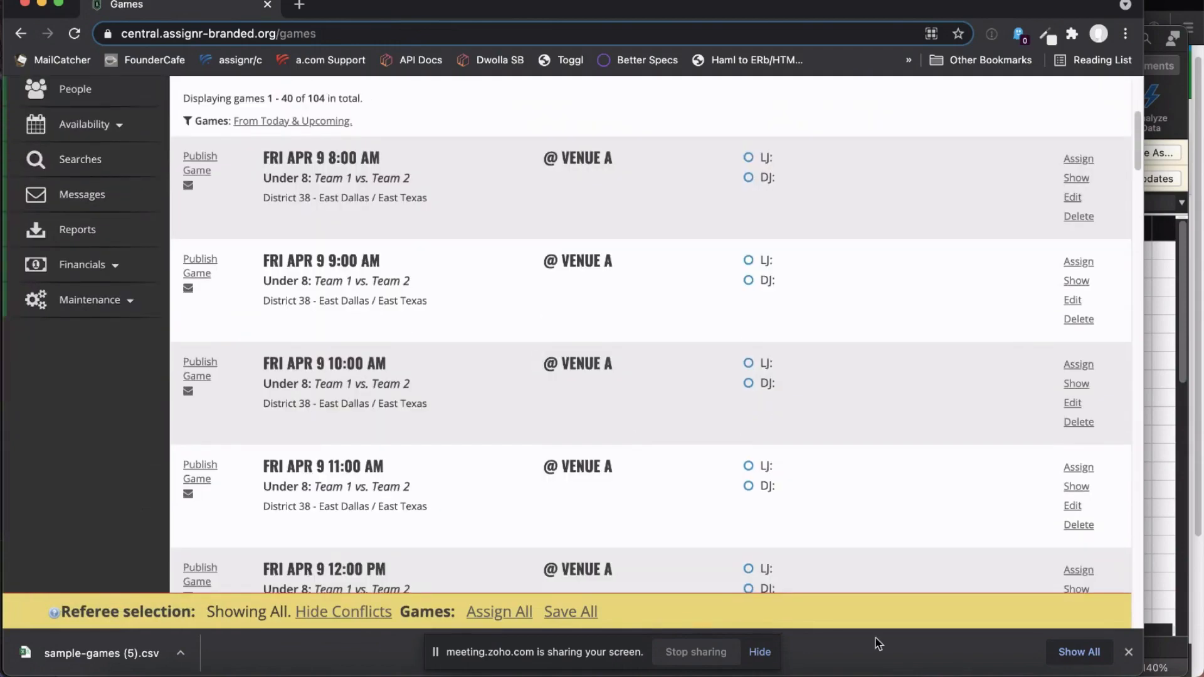
click(900, 669)
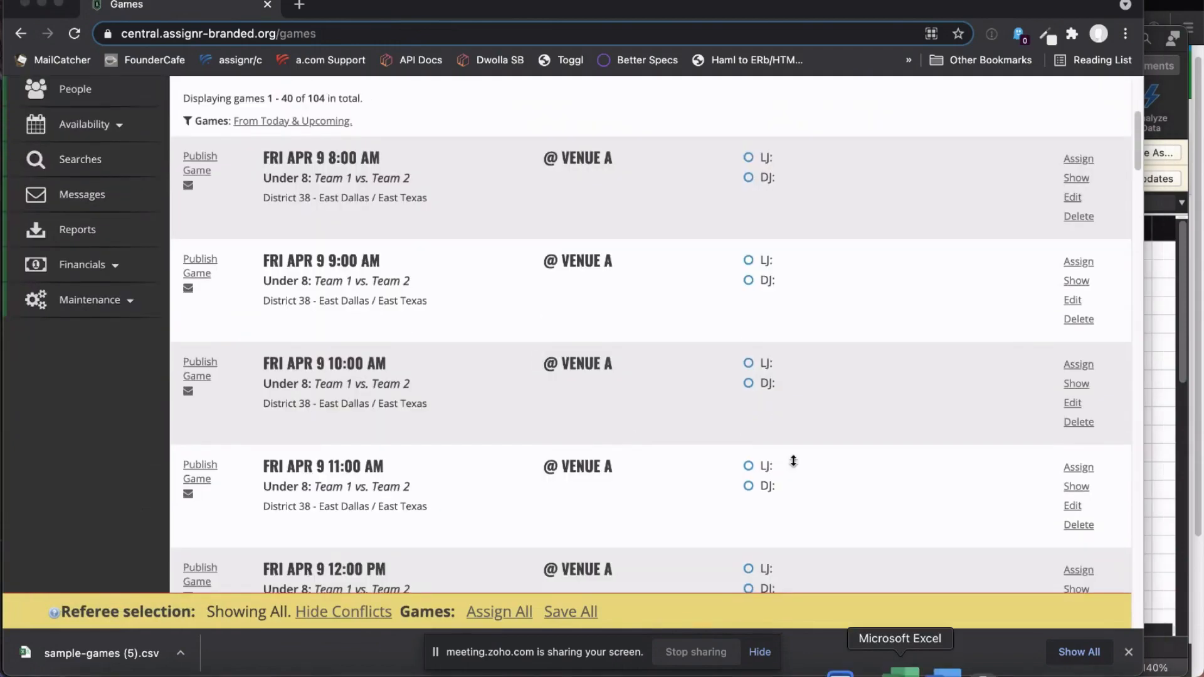
click(43, 353)
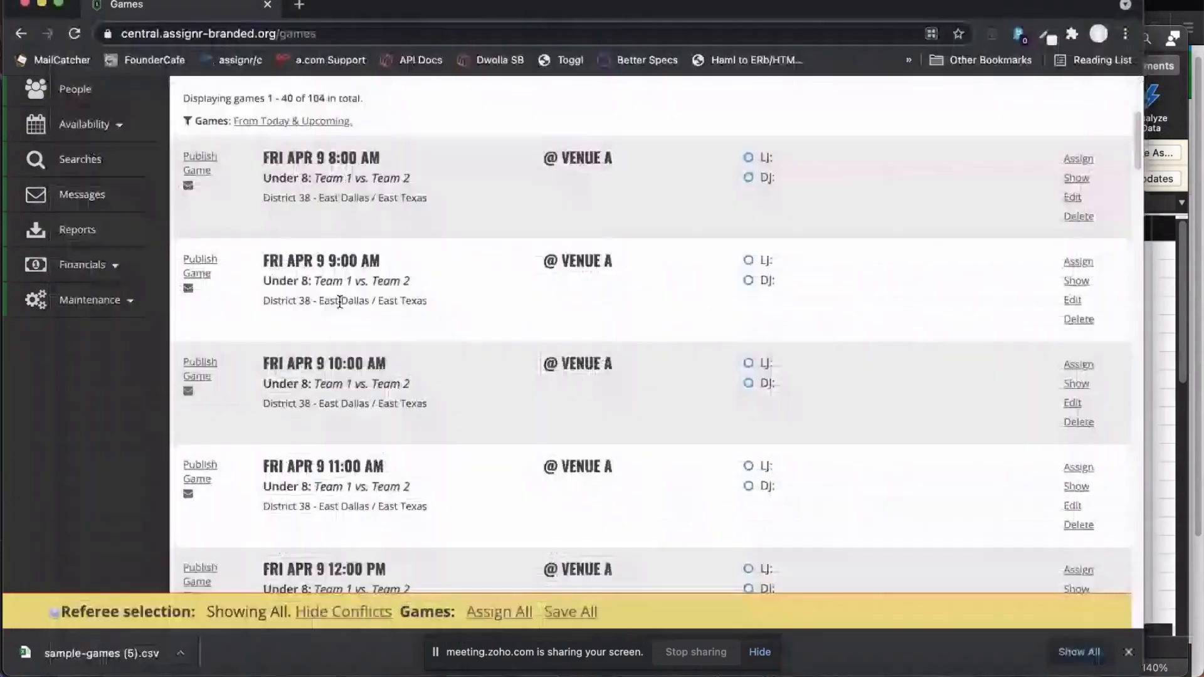
Show games from Apr 10 2021 onward and check the imported games' times, teams, venues and official positions.
scroll(240, 202, up, 5)
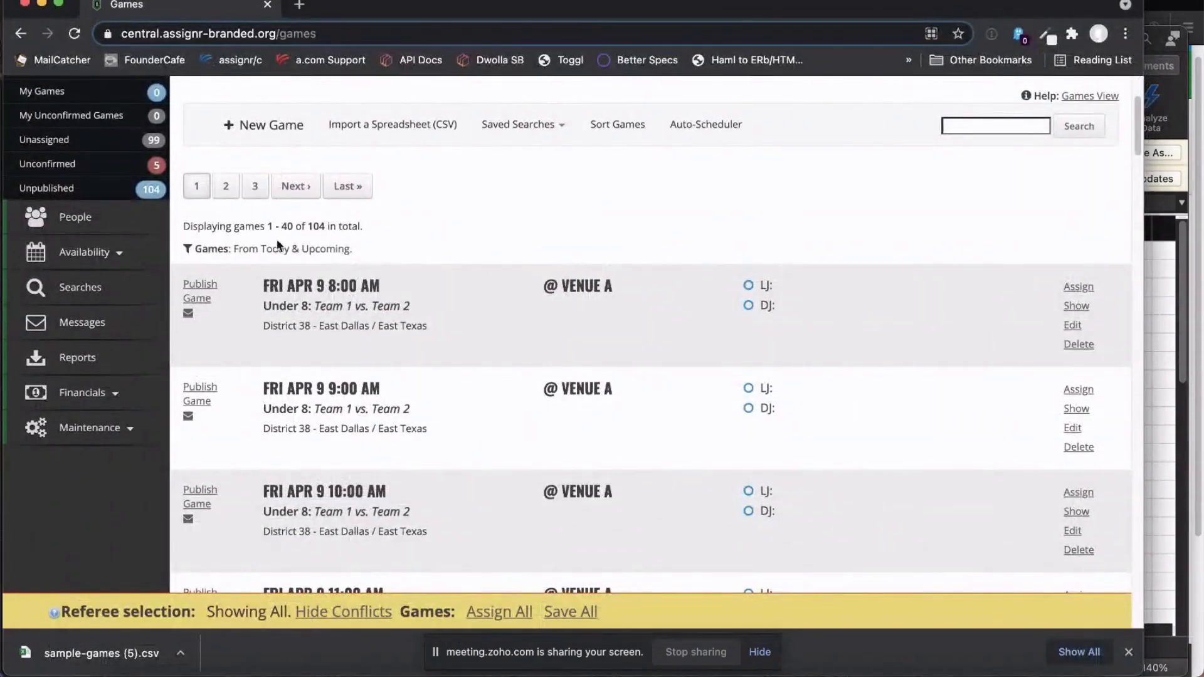
click(307, 249)
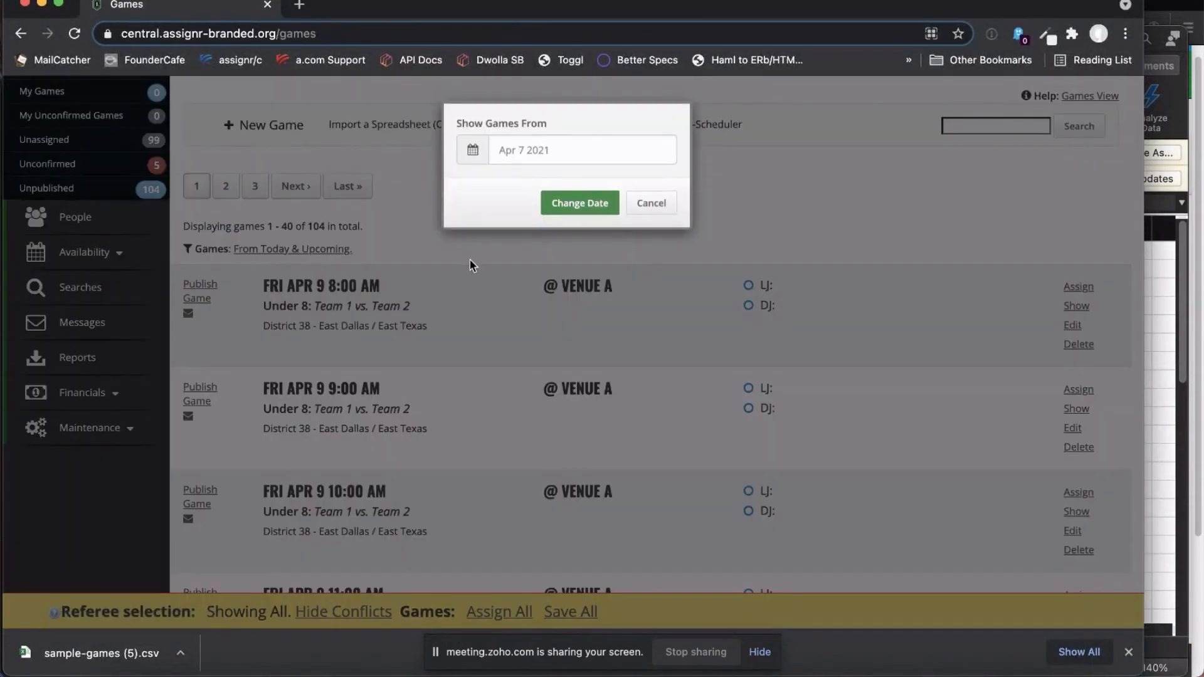
click(567, 149)
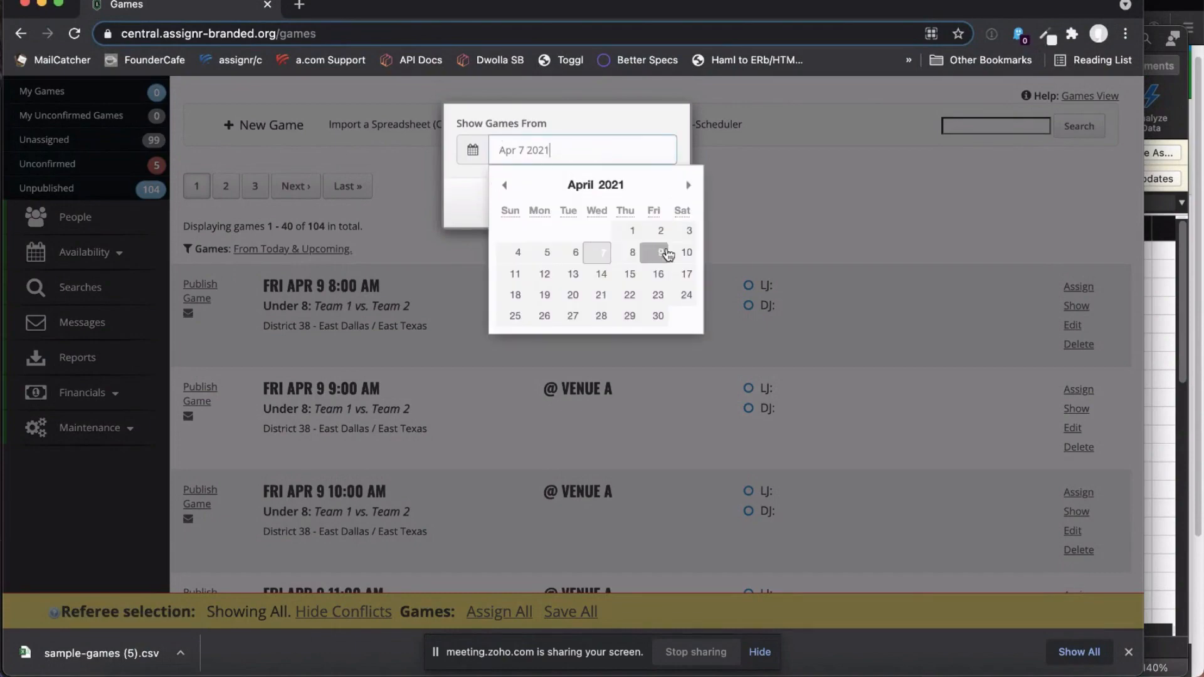
click(686, 252)
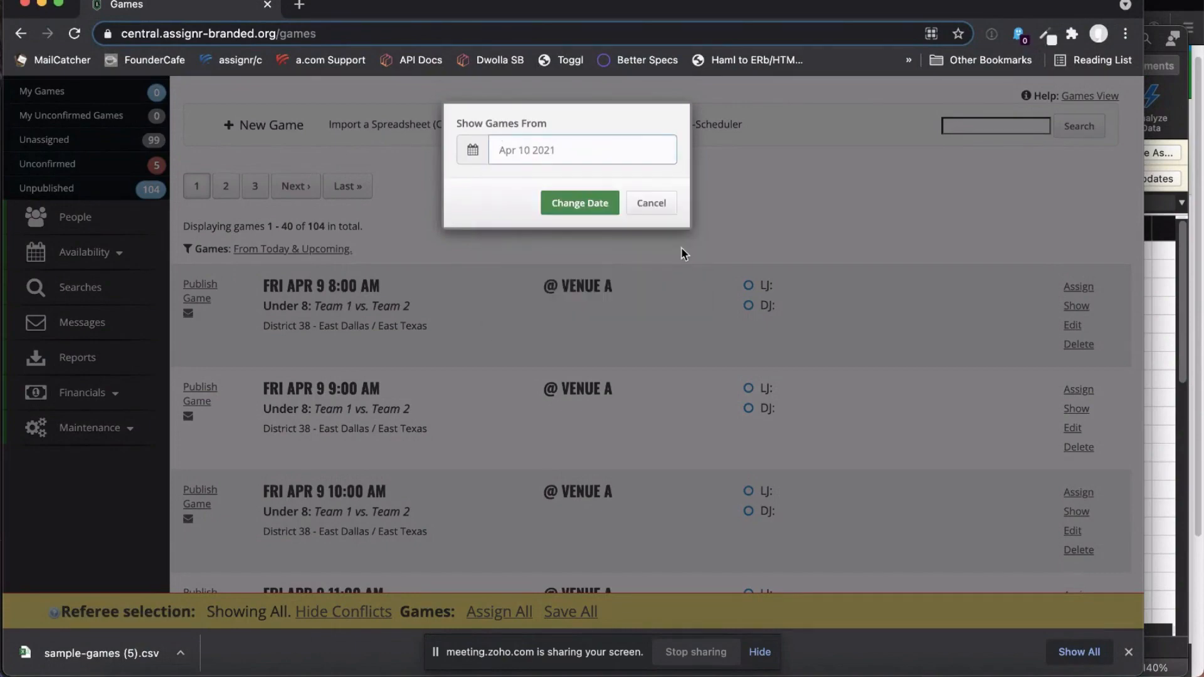
click(596, 205)
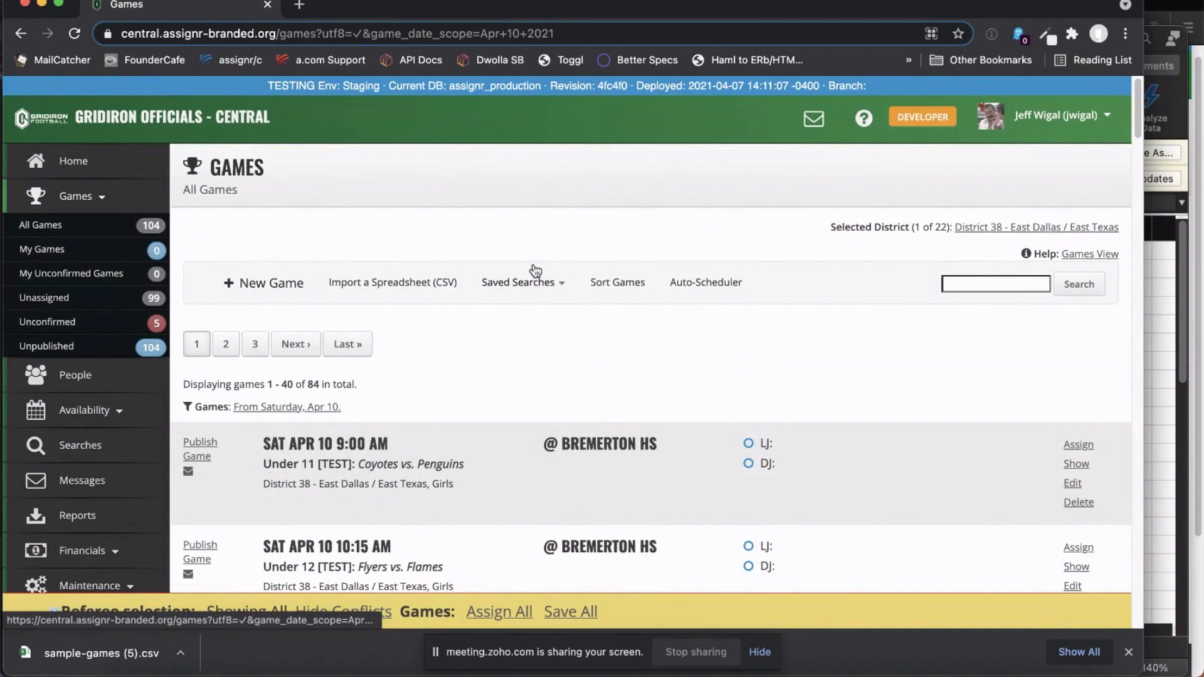
scroll(569, 331, down, 3)
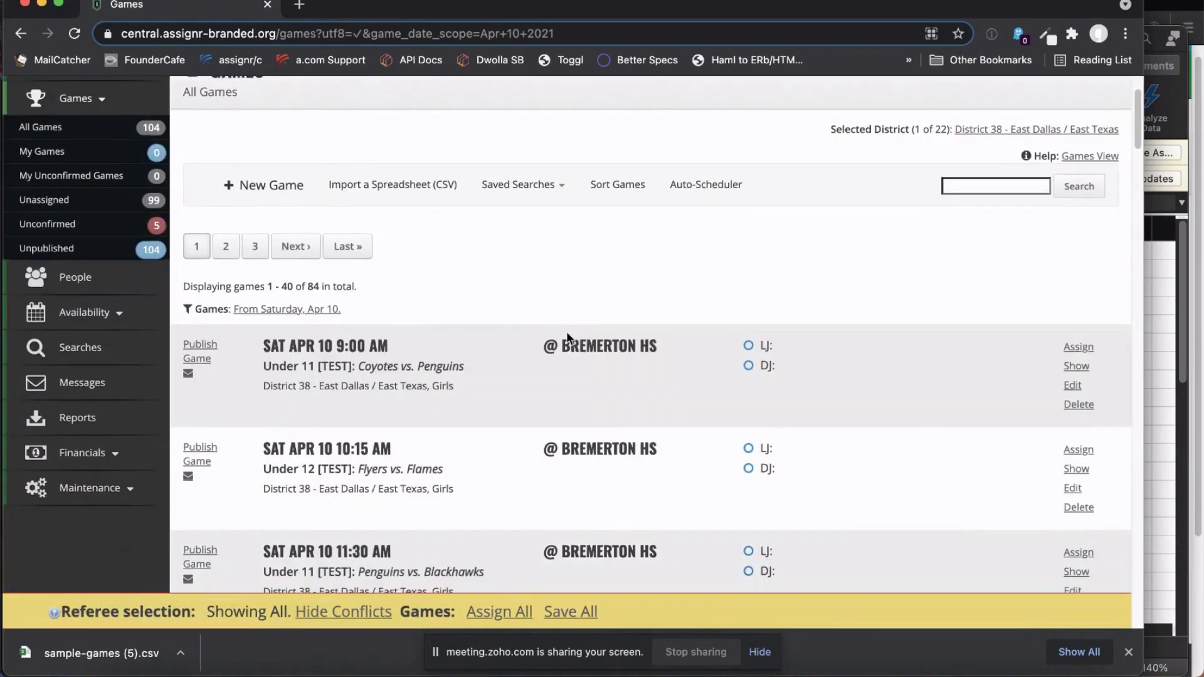
scroll(472, 321, down, 2)
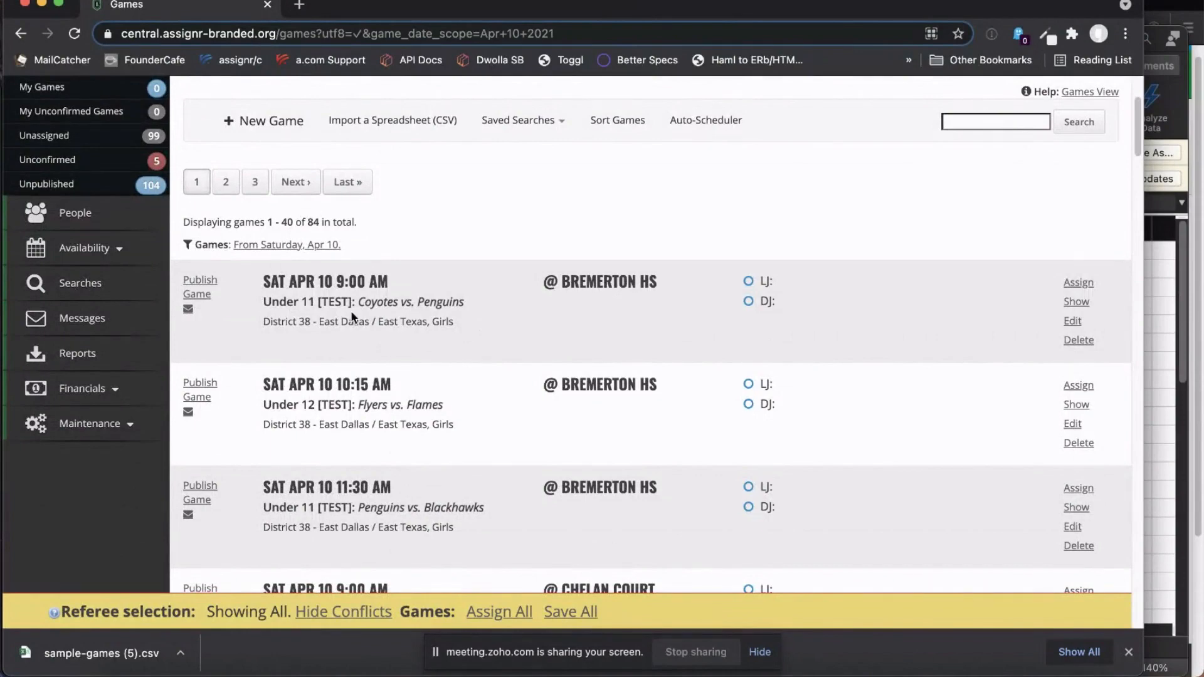
scroll(502, 339, down, 3)
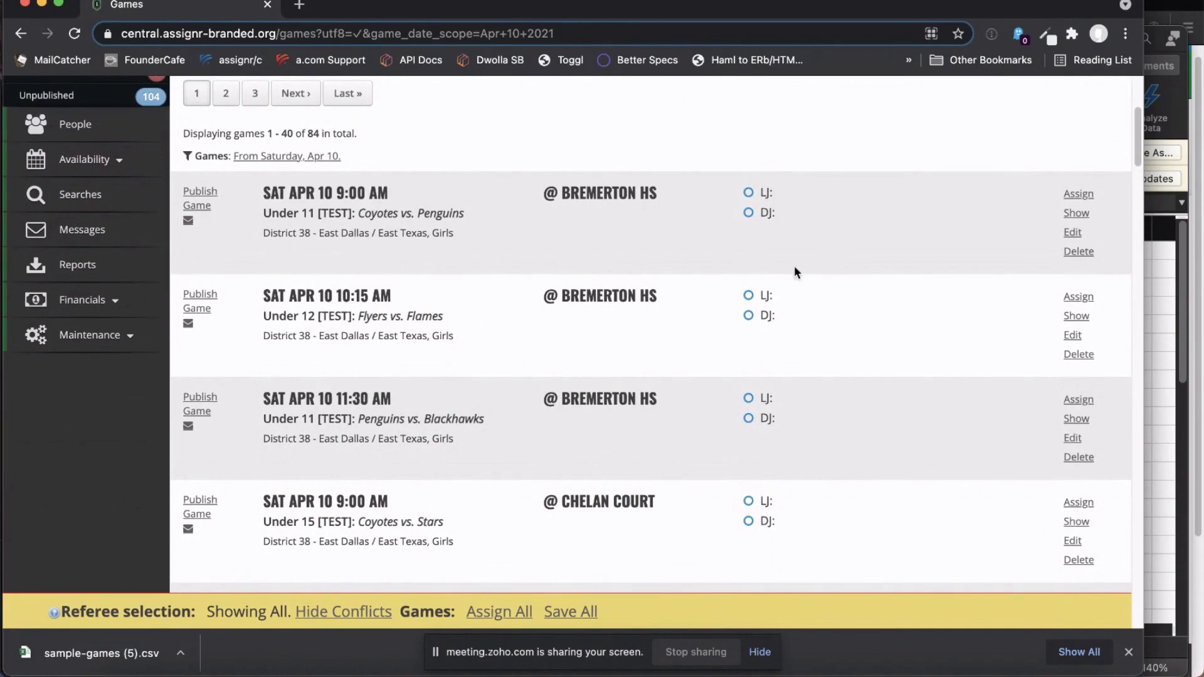
scroll(794, 270, up, 2)
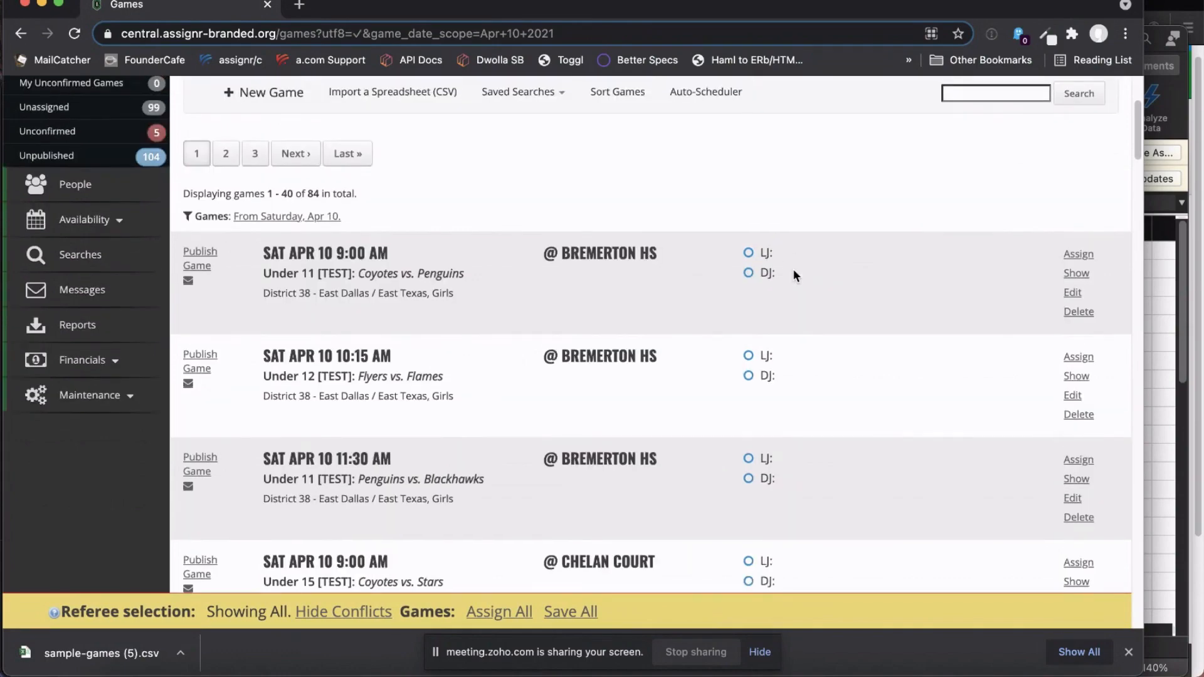
scroll(736, 289, up, 2)
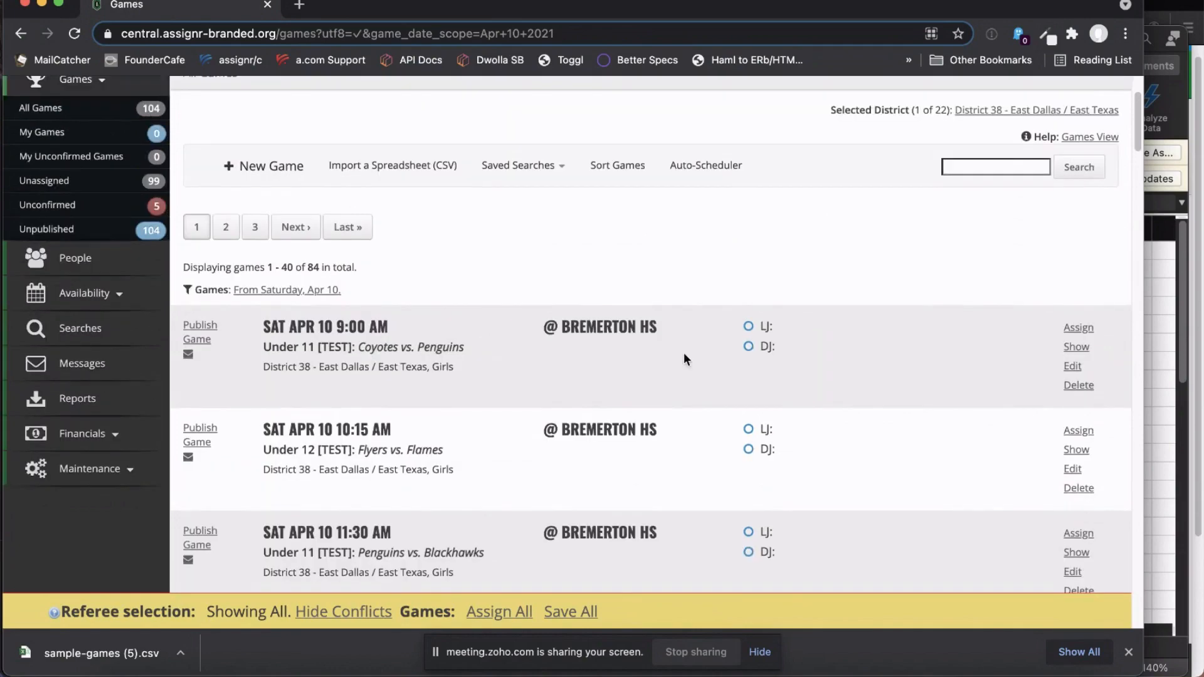
Set the games list's start date back to Apr 7 2021.
click(302, 290)
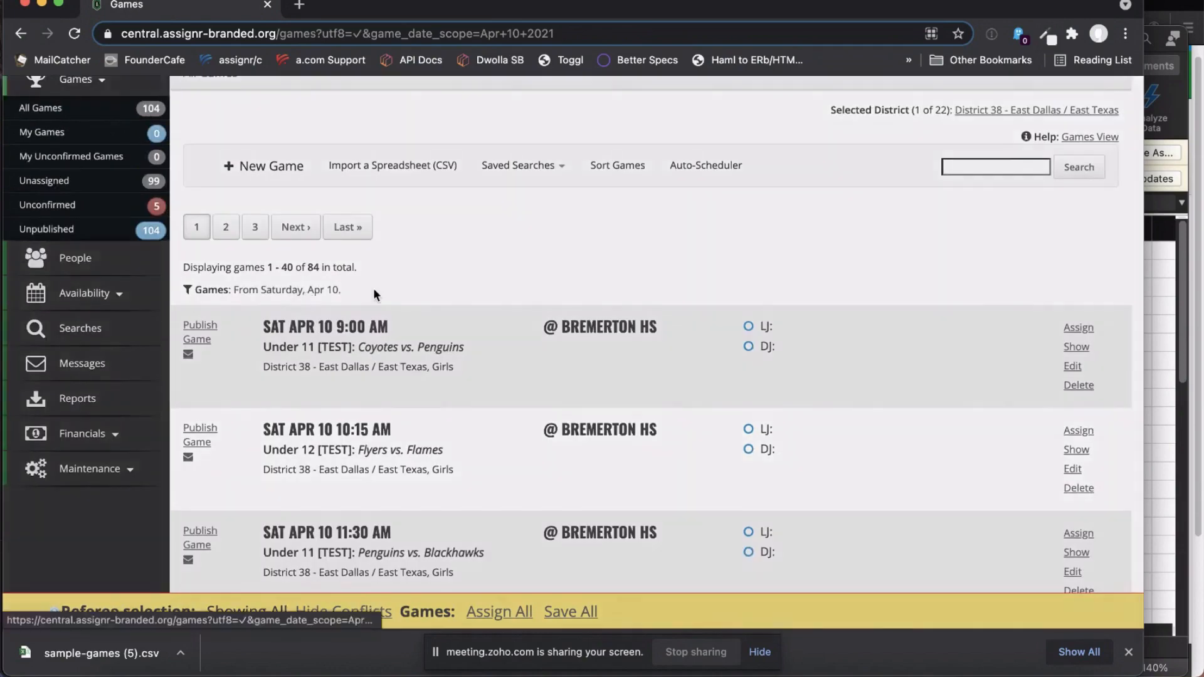
click(573, 151)
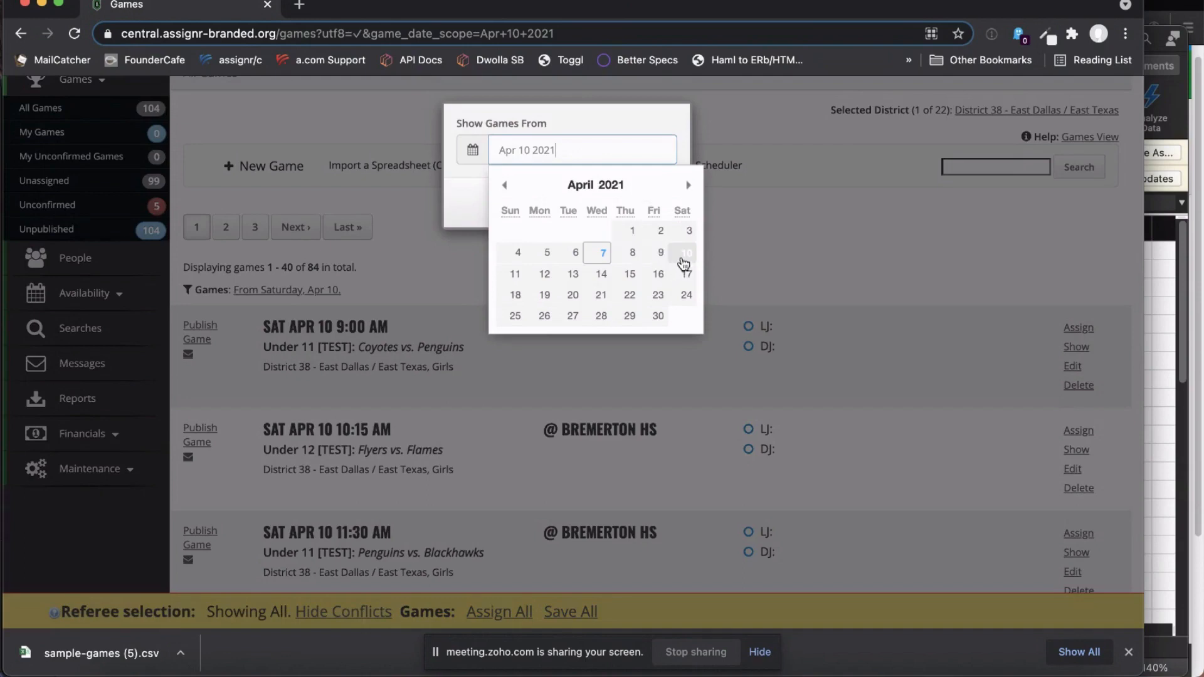
click(602, 254)
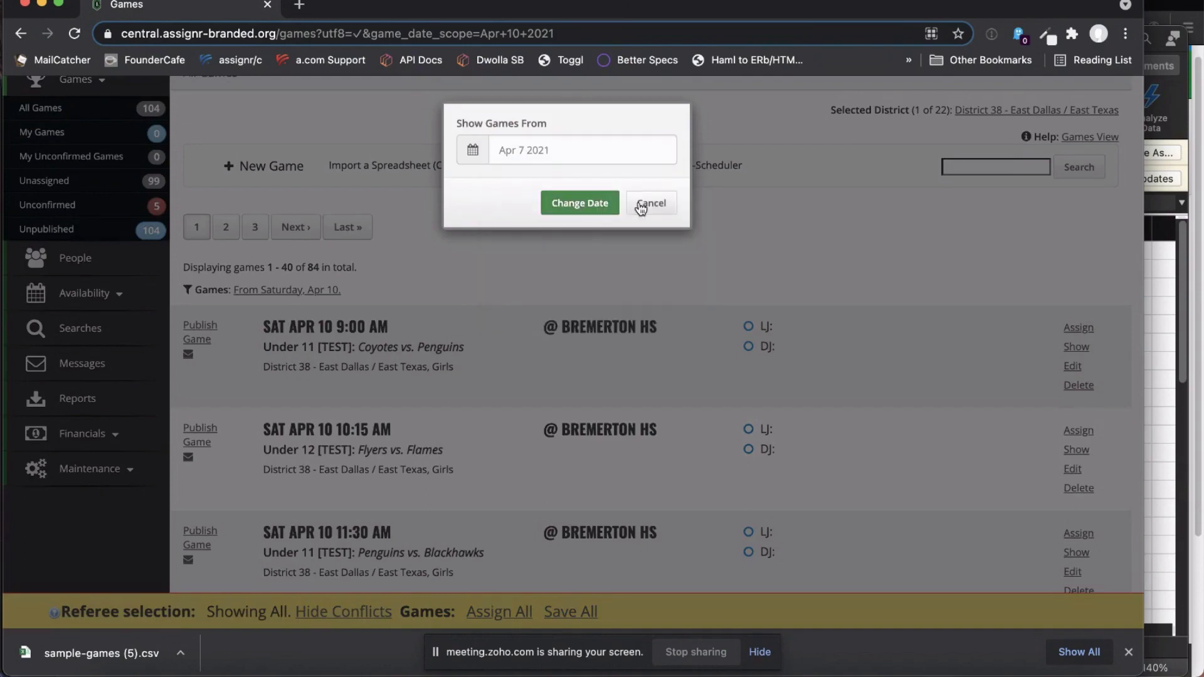
click(594, 203)
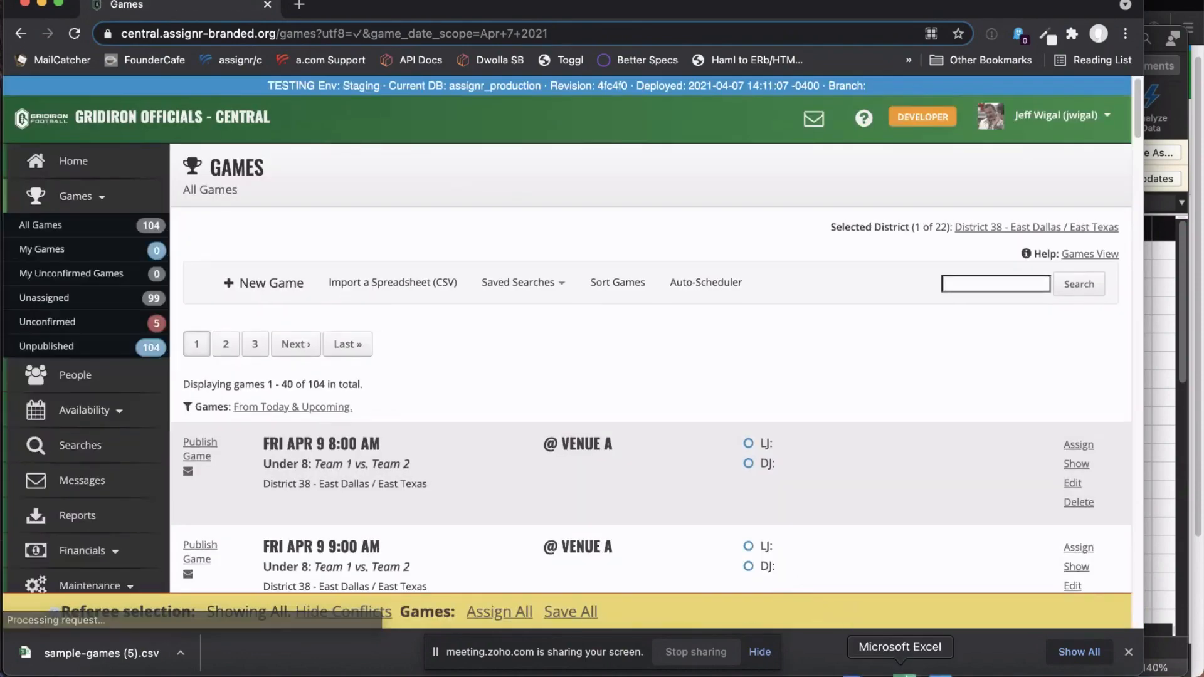
Switch to the sample-games (4) workbook in Excel and insert a column headed Subvenue before Age Group.
click(899, 673)
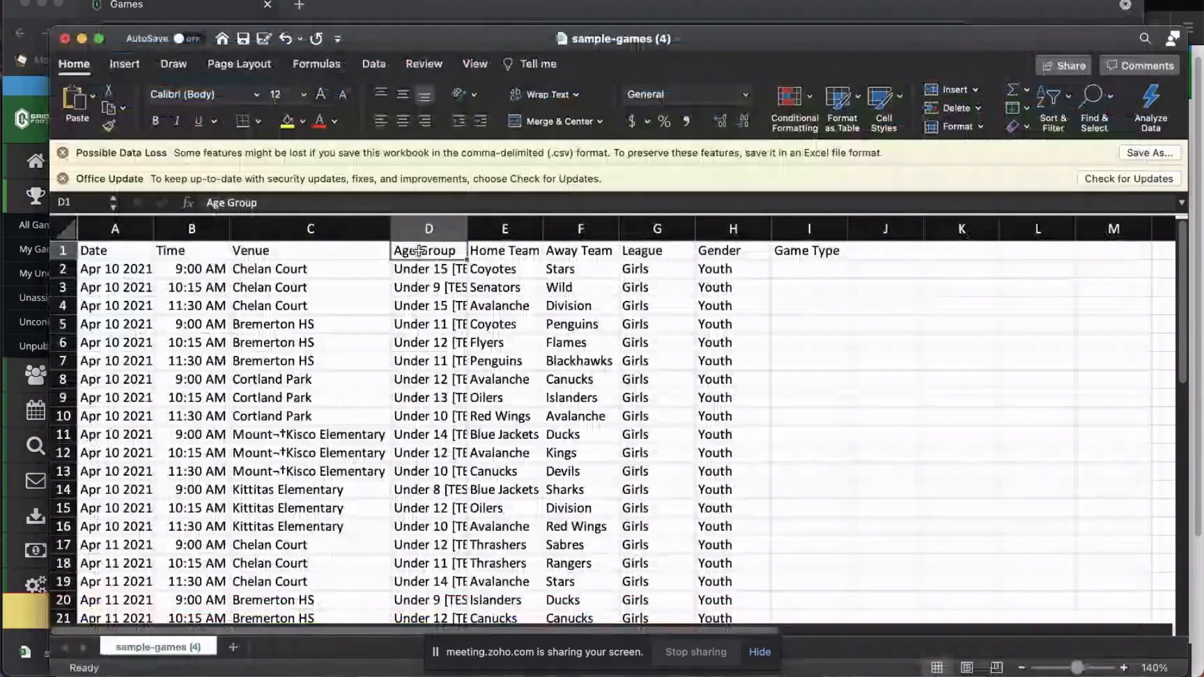
click(429, 229)
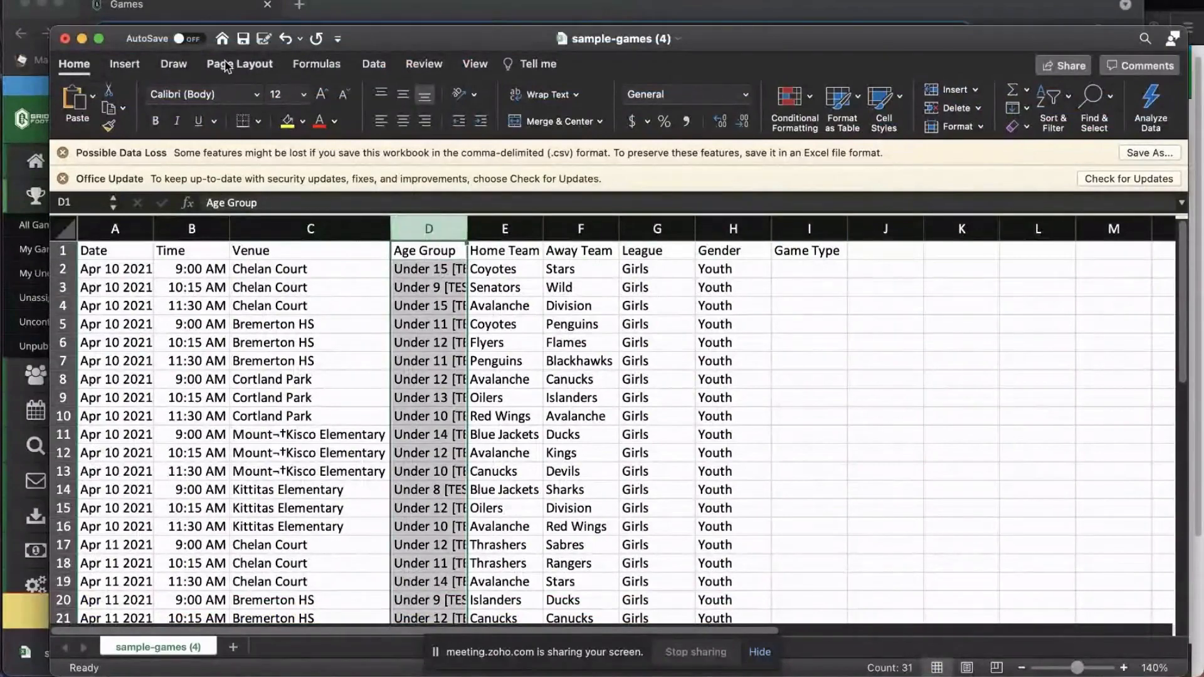
click(214, 0)
click(243, 37)
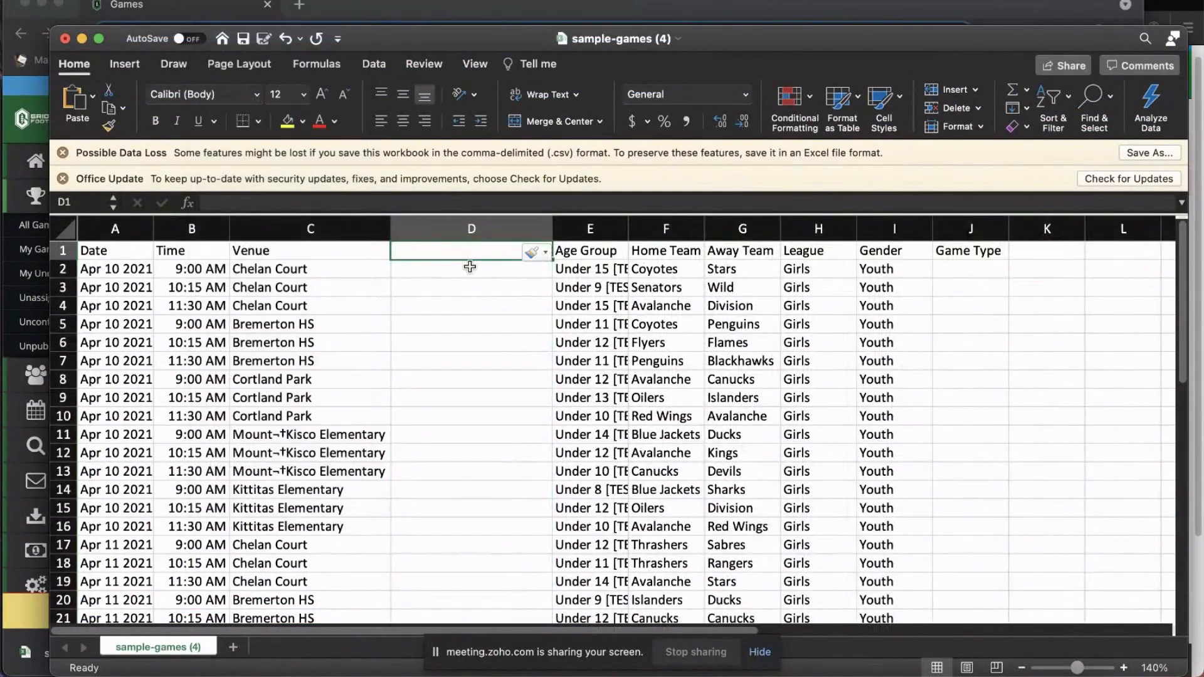
text(Subvenue)
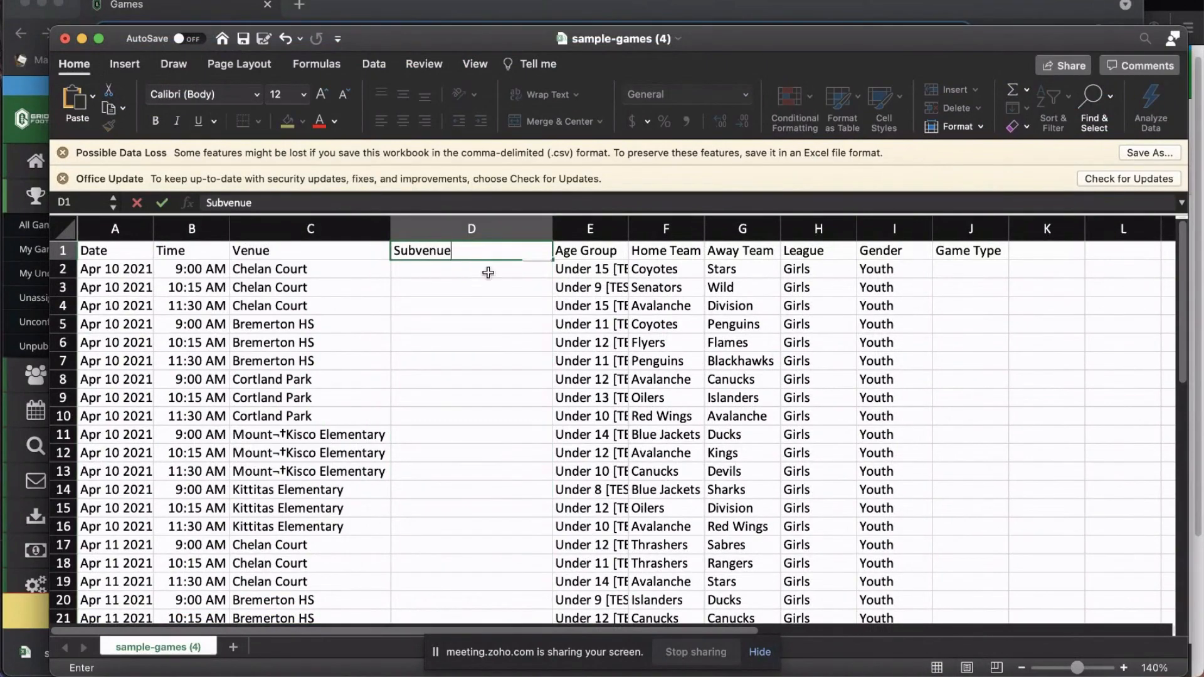
key(Return)
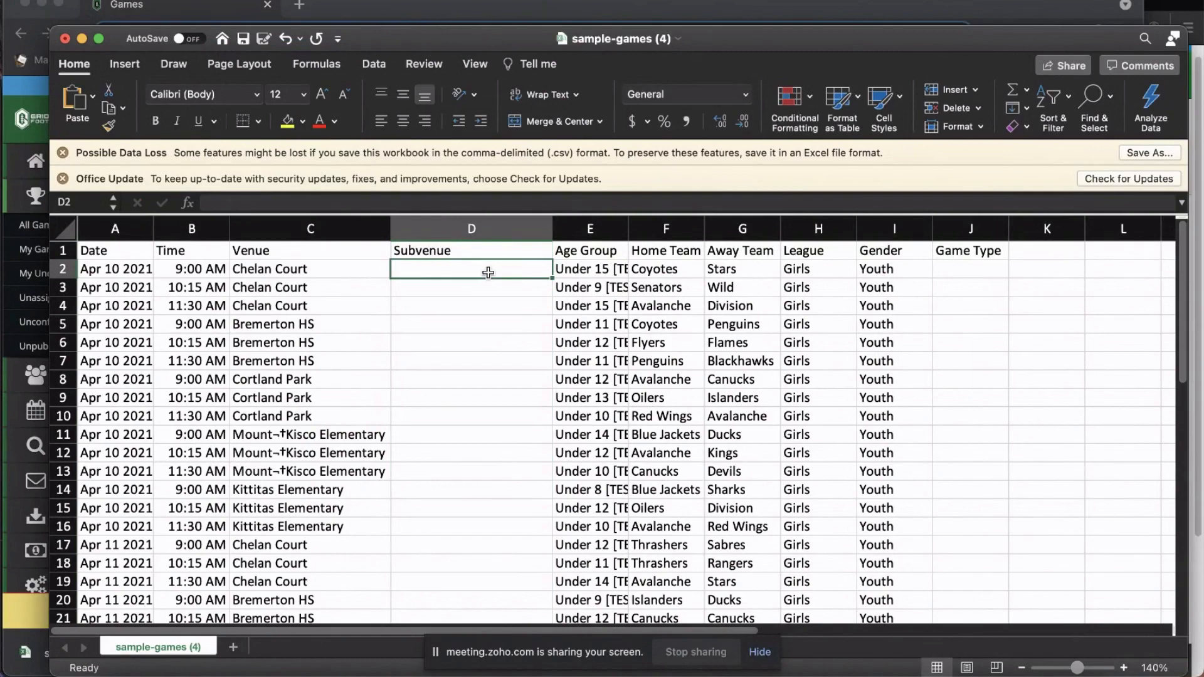
Enter Field 1, Field 2 and Field 3 as the subvenues of the three Chelan Court games in D2:D4.
text(Field 1)
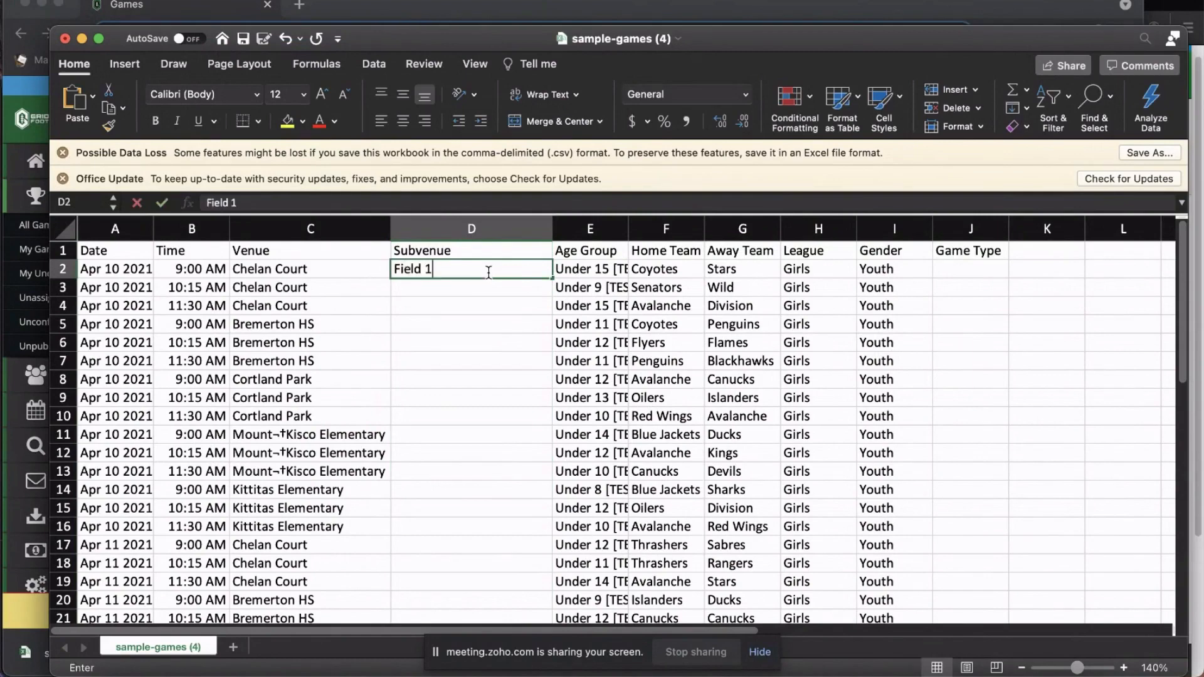
key(Return)
text(Field 2)
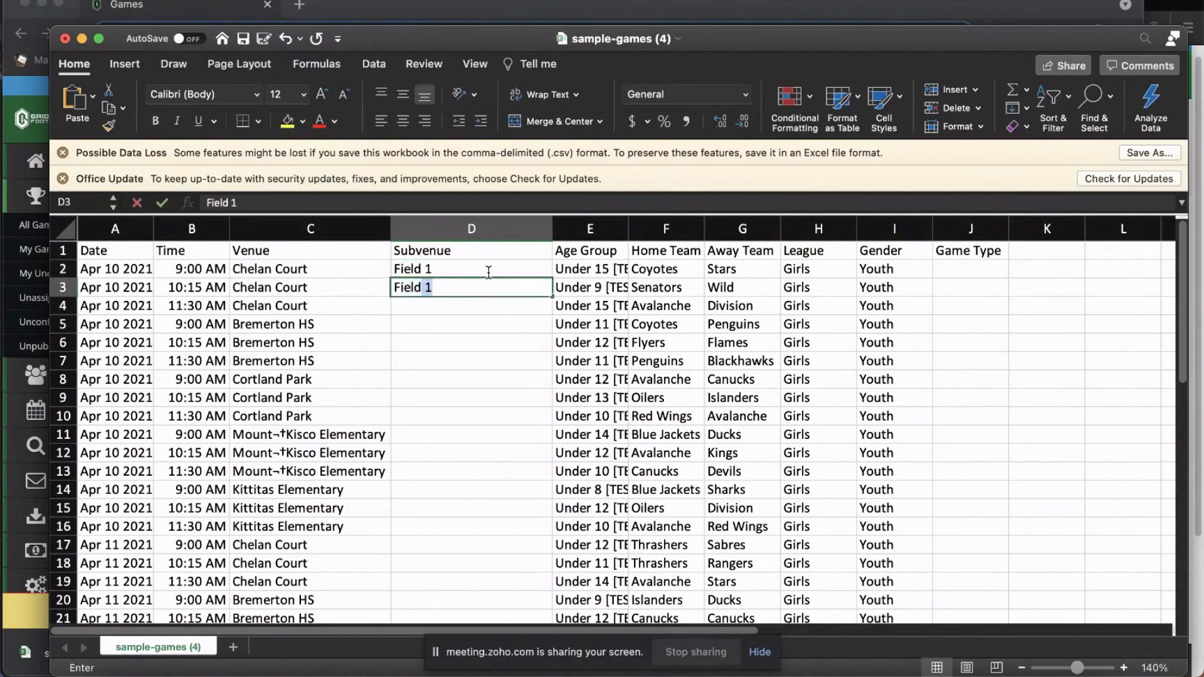
key(Return)
text(Field 3)
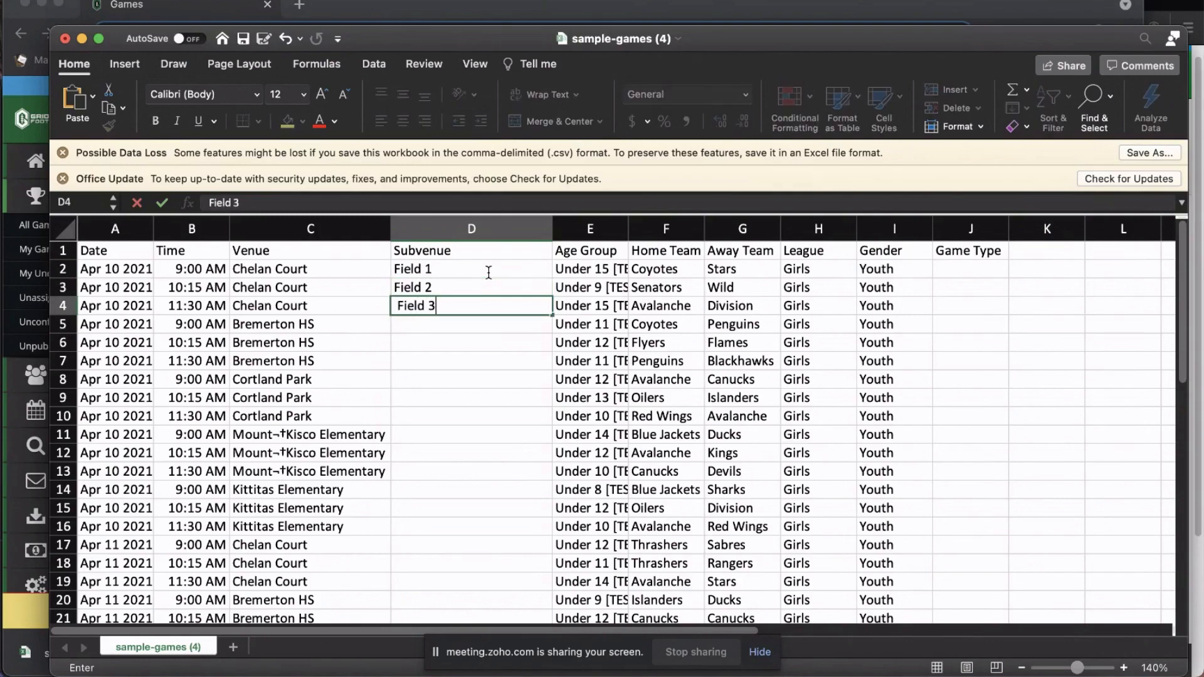
key(Return)
Remove the leading space before Field 3 in cell D4.
click(446, 294)
click(439, 306)
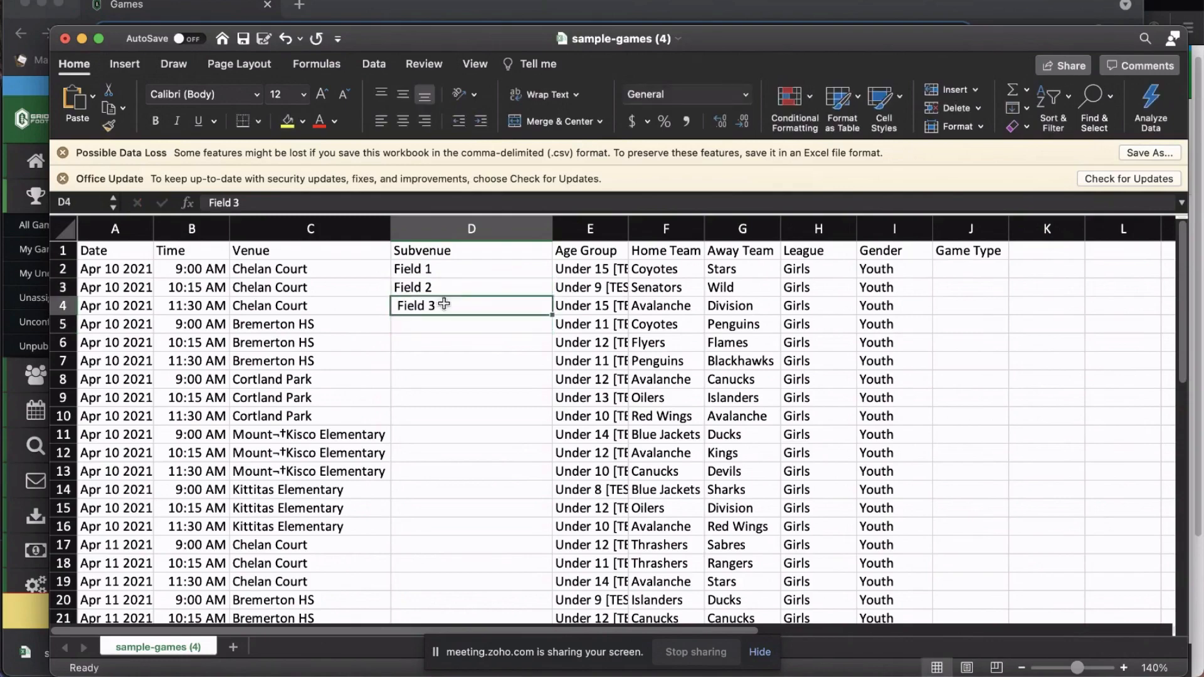
click(194, 205)
key(Delete)
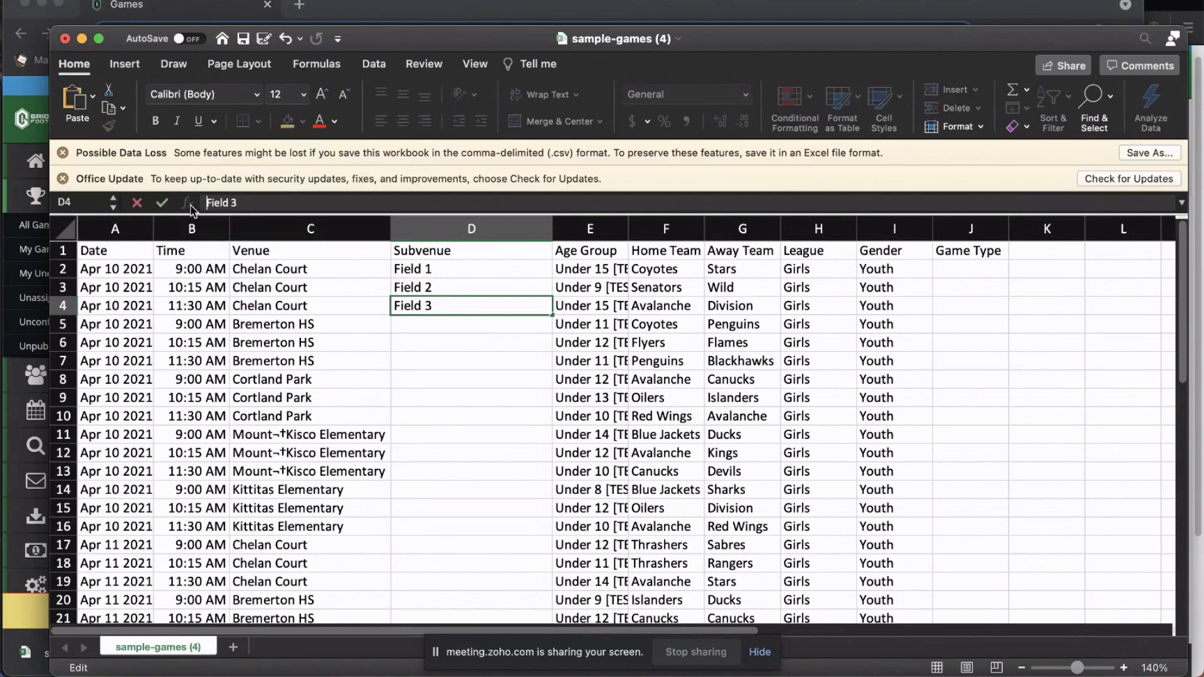